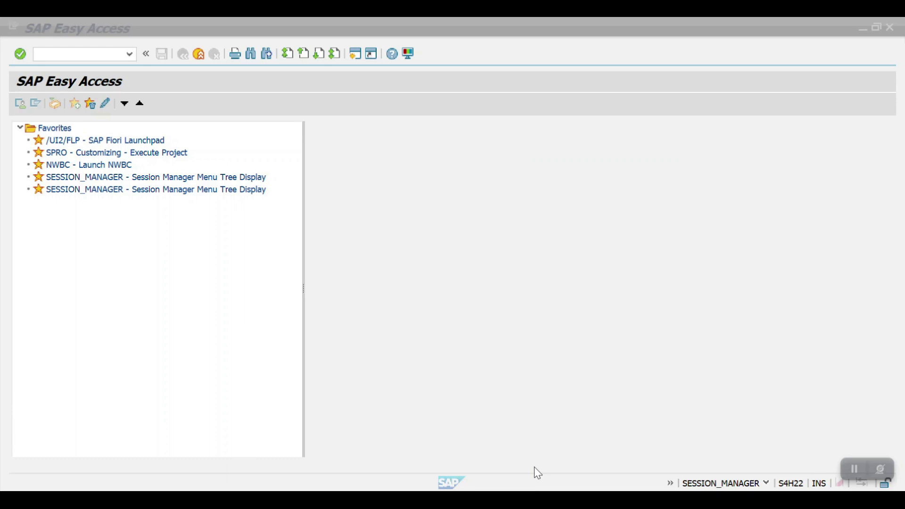
Start transaction FBD1 for entering a recurring entry and set the company code to 2009.
left_click(92, 53)
type("fbd1")
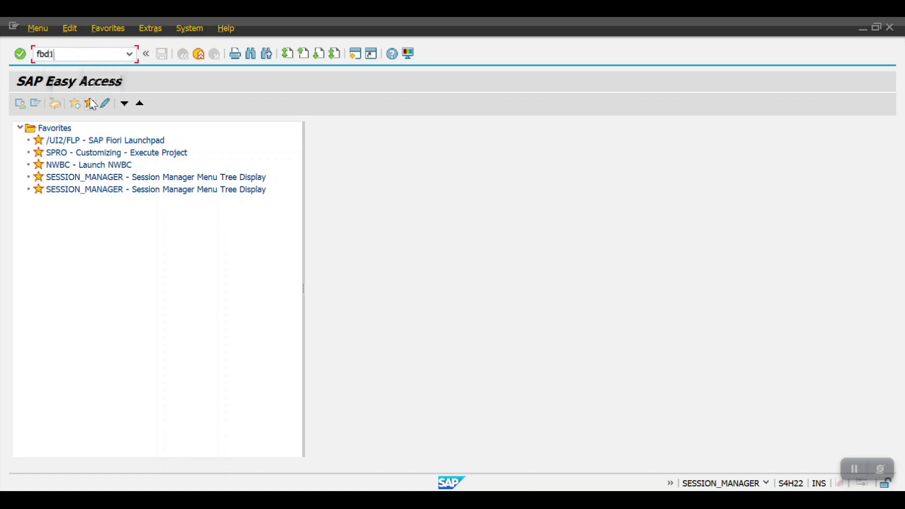
key("Return")
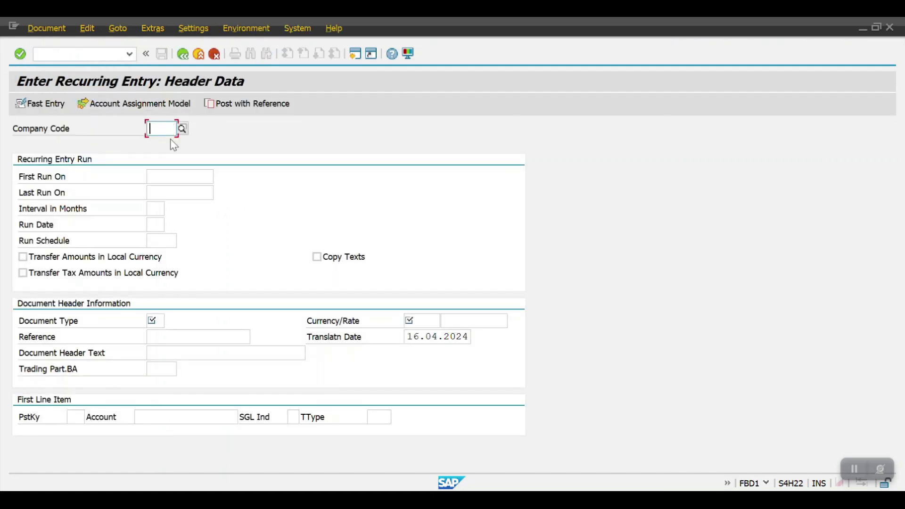
type("2009")
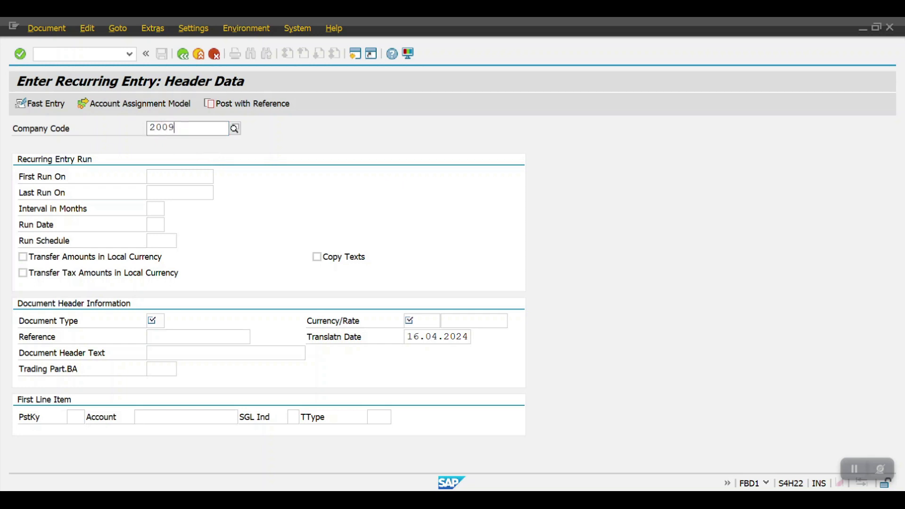
key("Return")
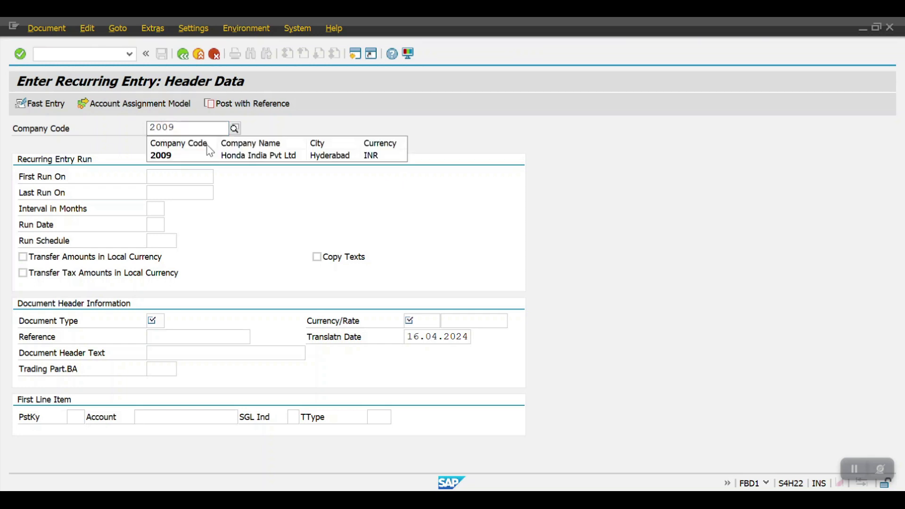
Set the recurring entry's first run to 16.04.2024 and its last run to 16.12.2024.
left_click(178, 178)
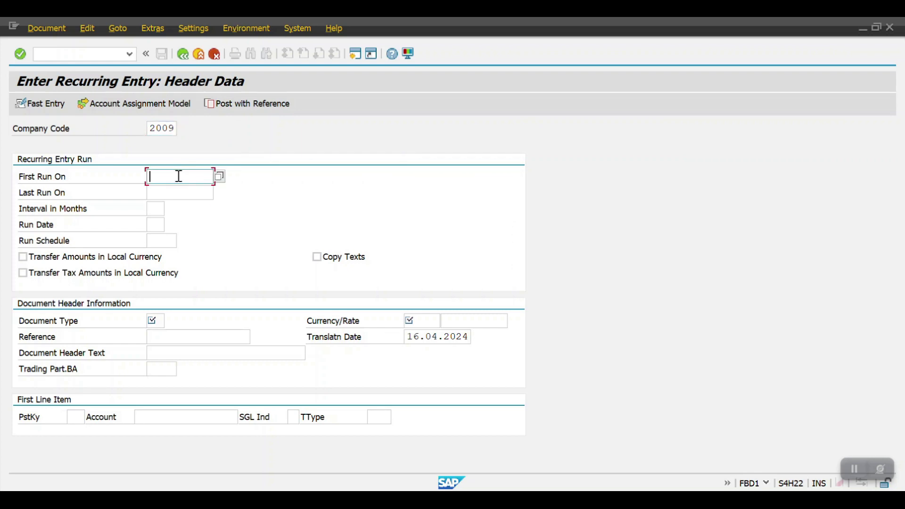
type("16.04.2024")
left_click(177, 192)
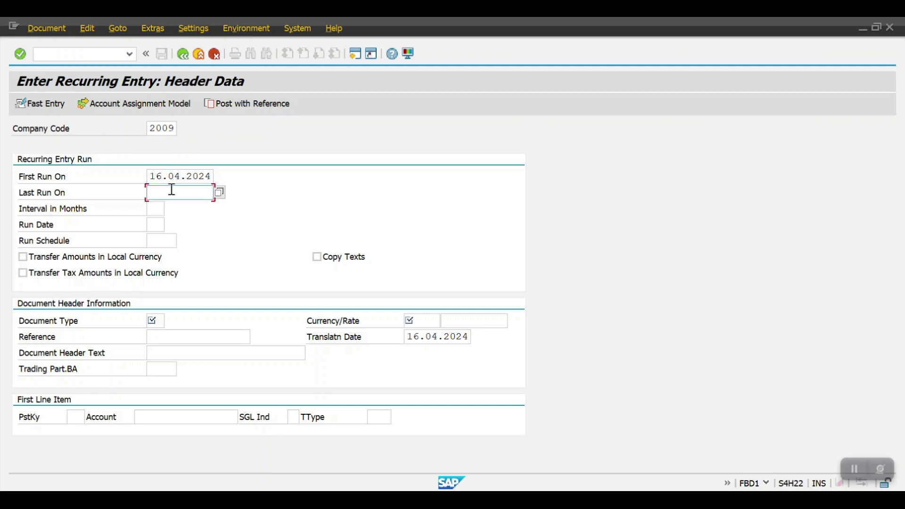
type("16.12.2024")
left_click(159, 208)
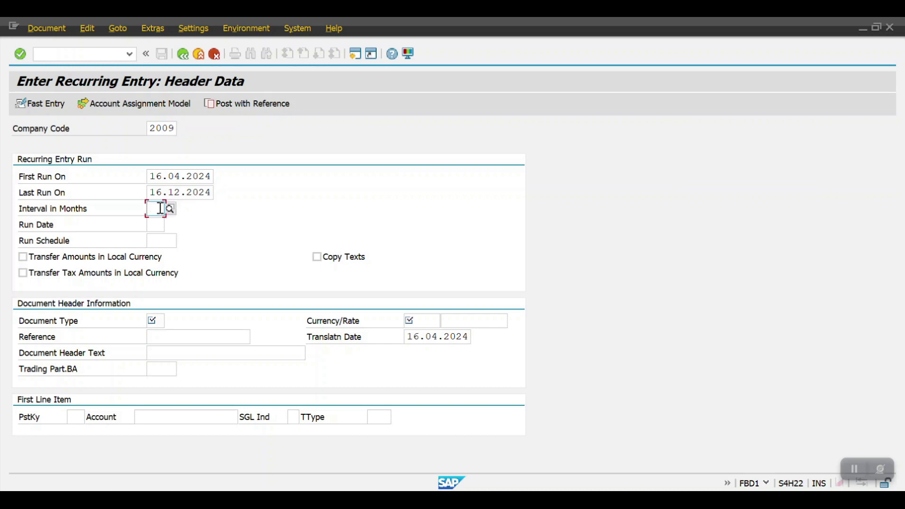
left_click_drag(150, 176, 210, 176)
left_click_drag(150, 192, 213, 192)
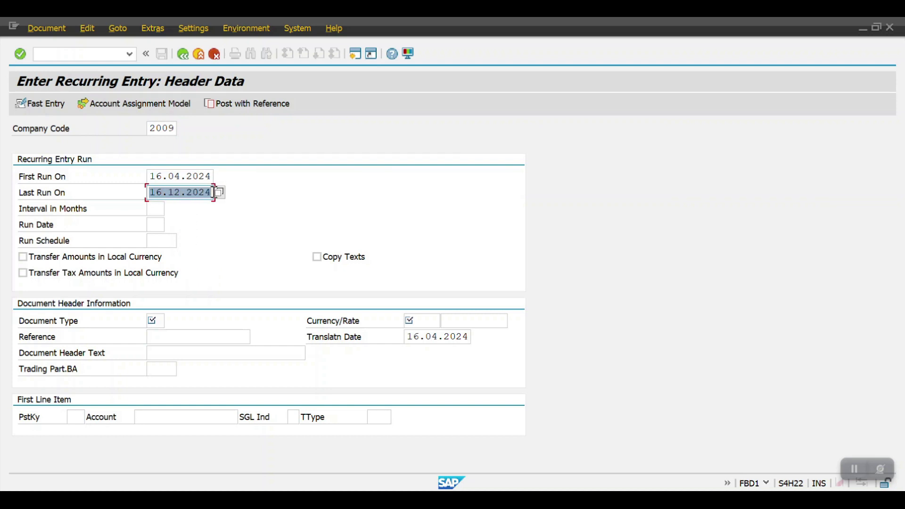
Set the run interval to 01 (Per month) and the run date to 16.
left_click(152, 209)
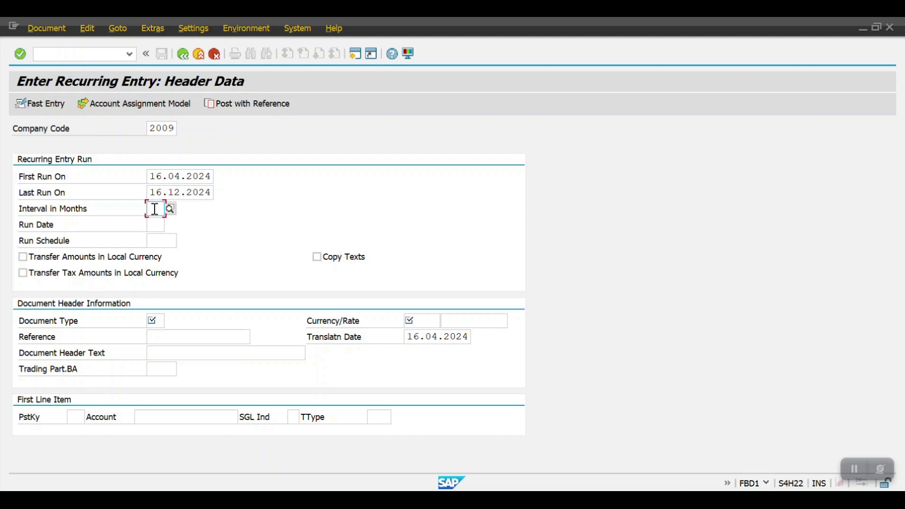
left_click(170, 208)
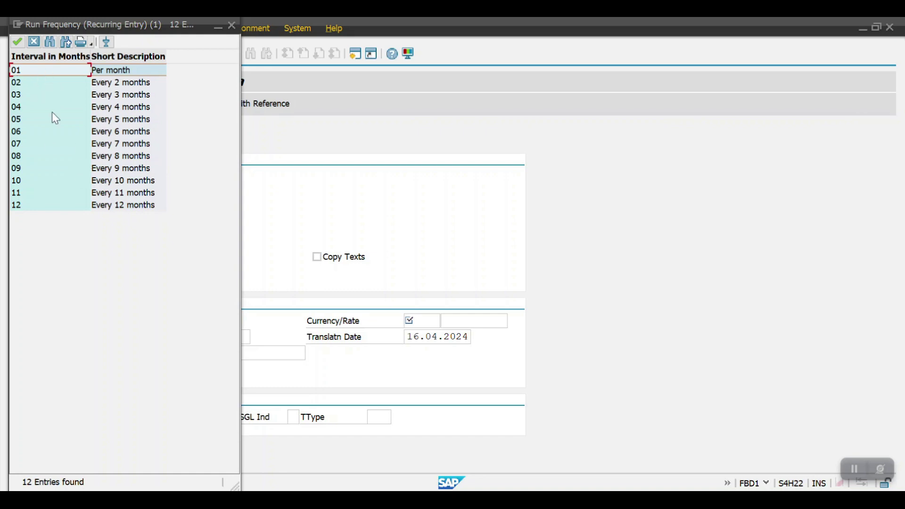
double_click(32, 71)
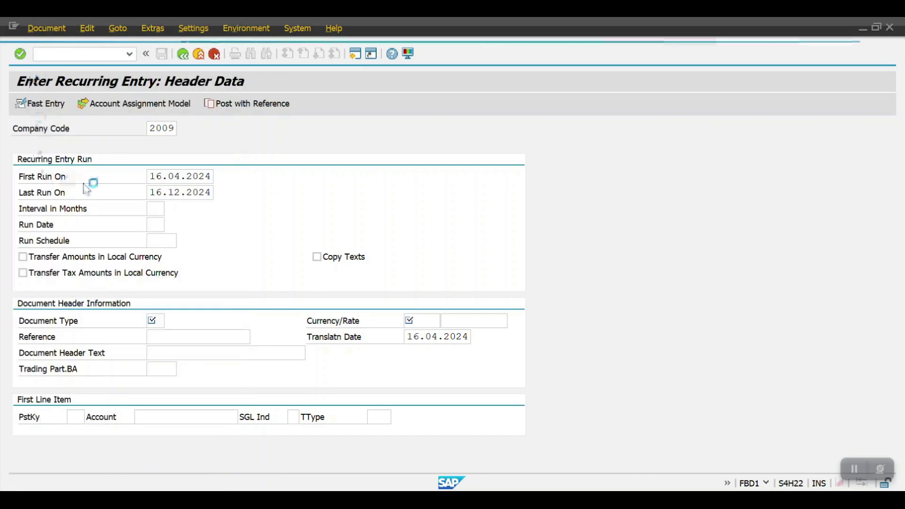
left_click(158, 224)
type("16")
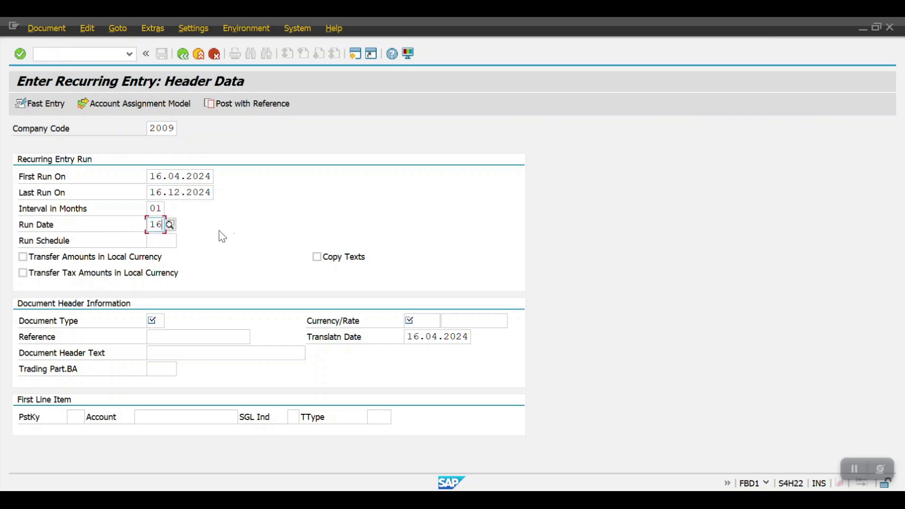
left_click(150, 240)
left_click(182, 241)
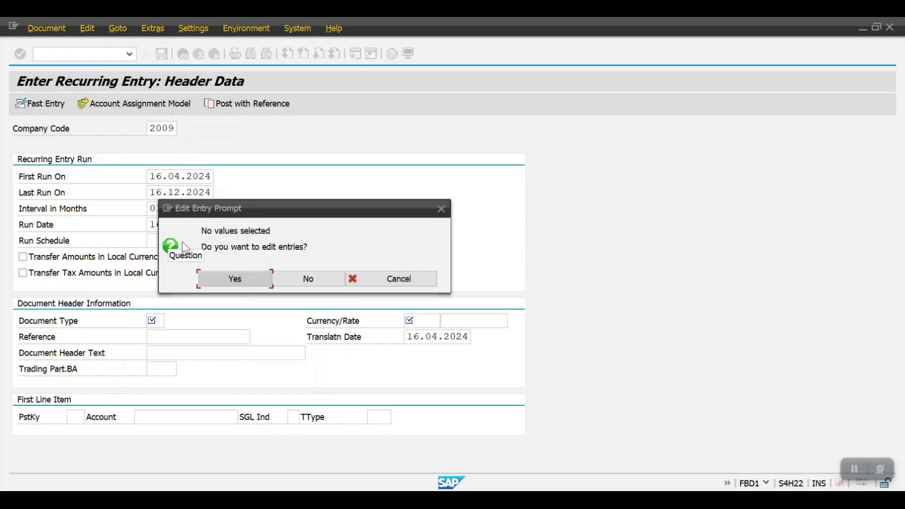
left_click(300, 279)
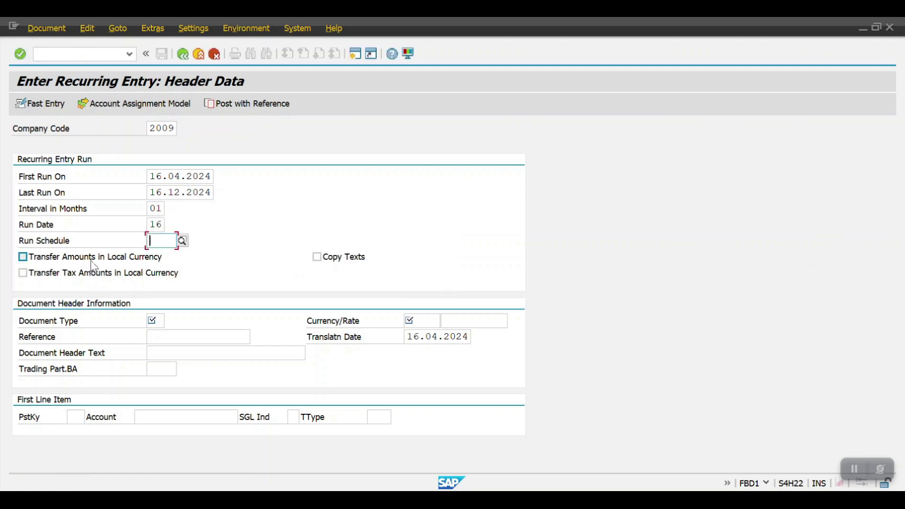
Enable Transfer Amounts in Local Currency and Copy Texts, and set the document type to SA.
left_click(42, 260)
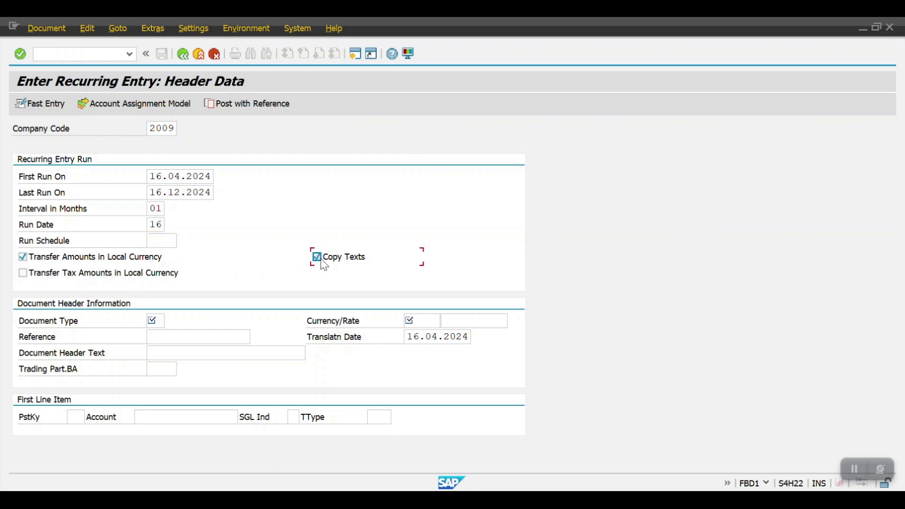
left_click(157, 321)
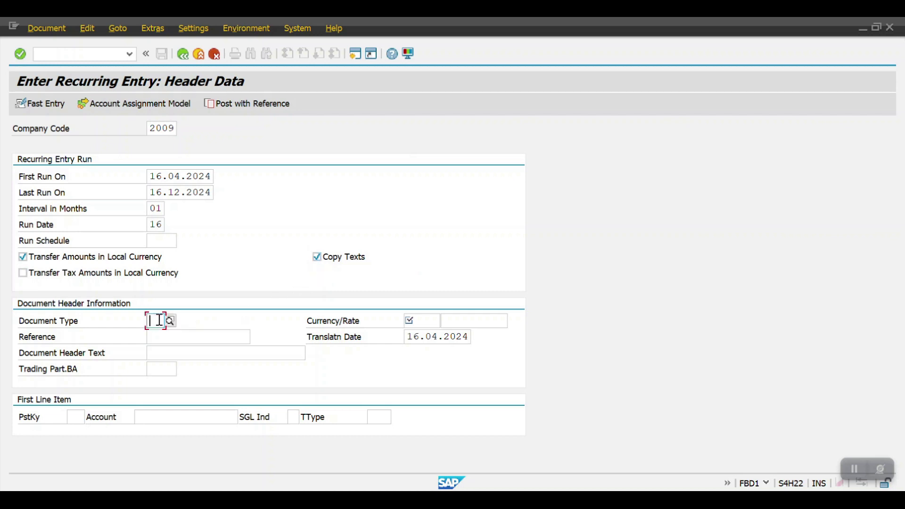
type("SA")
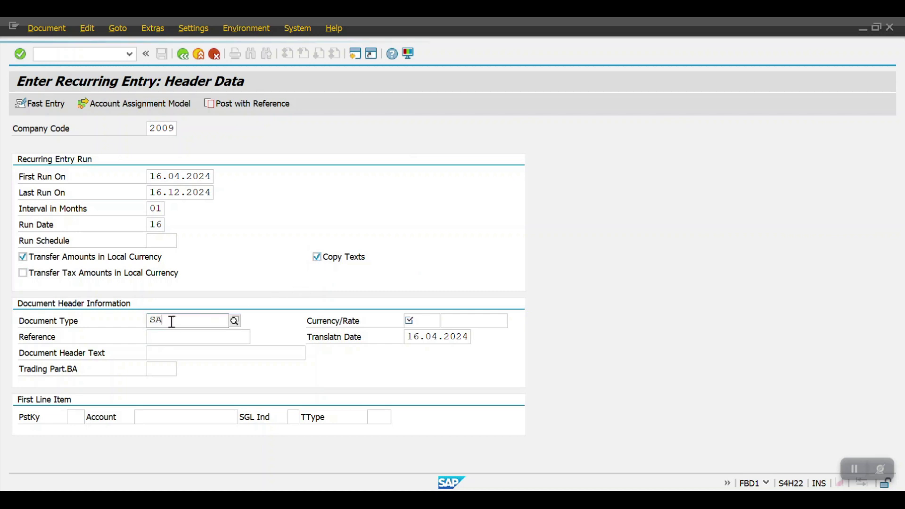
Enter Office Rent as the document reference and INR as the currency.
left_click(168, 347)
left_click(168, 339)
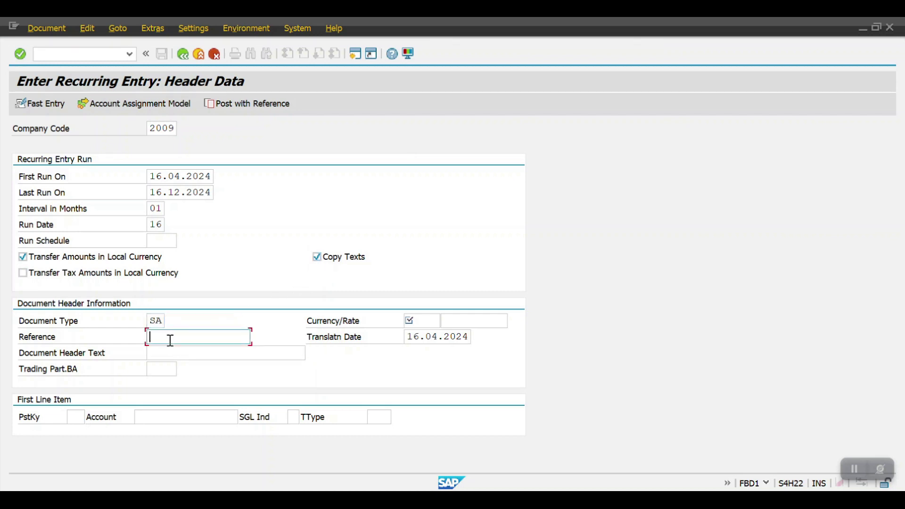
type("Office Rent")
left_click(418, 323)
type("INR")
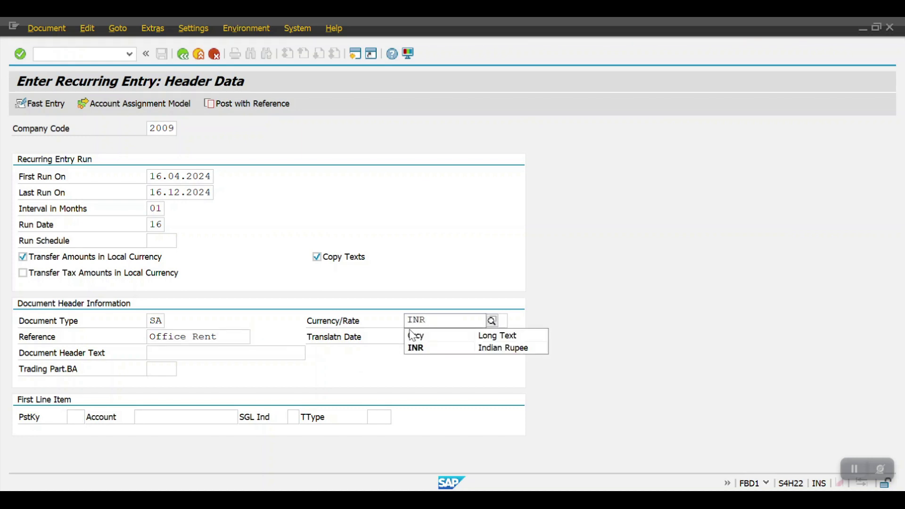
left_click(443, 347)
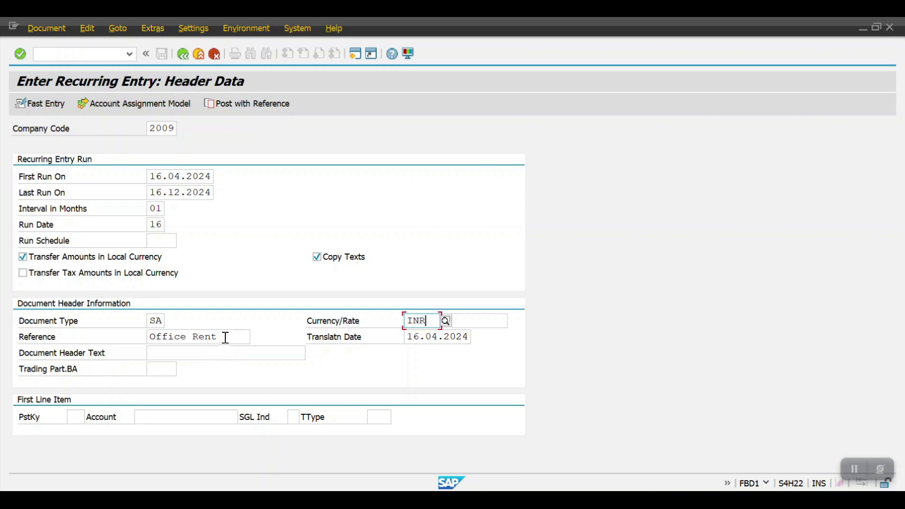
Copy the reference into the document header text and extend it to read Office Rent Monthly.
left_click_drag(222, 336, 130, 339)
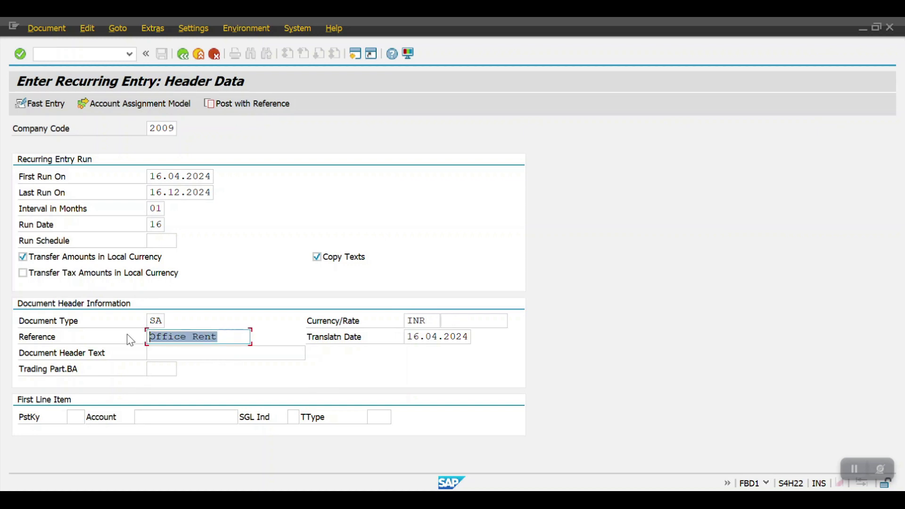
key("ctrl+c")
left_click(164, 352)
key("ctrl+v")
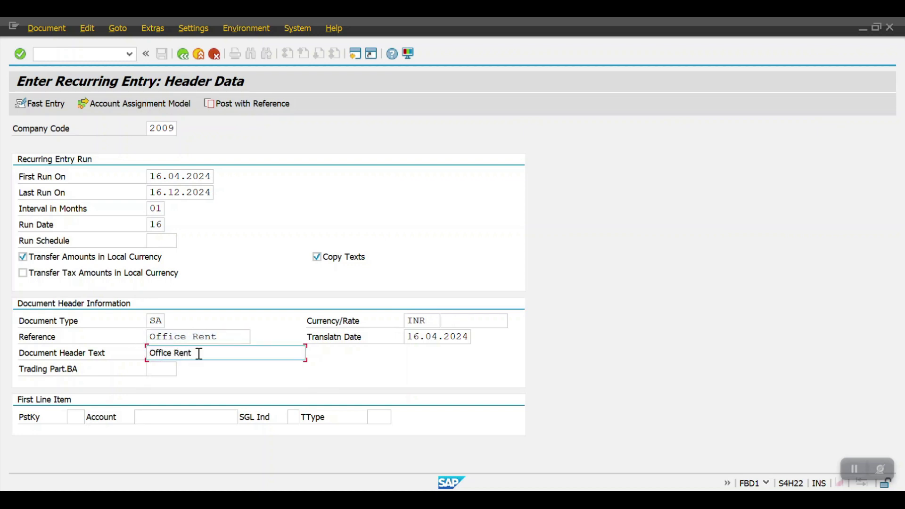
type("Monthly")
Enter the first line item with posting key 40 and the Cash In Hand G/L account, and proceed to its details.
left_click(73, 417)
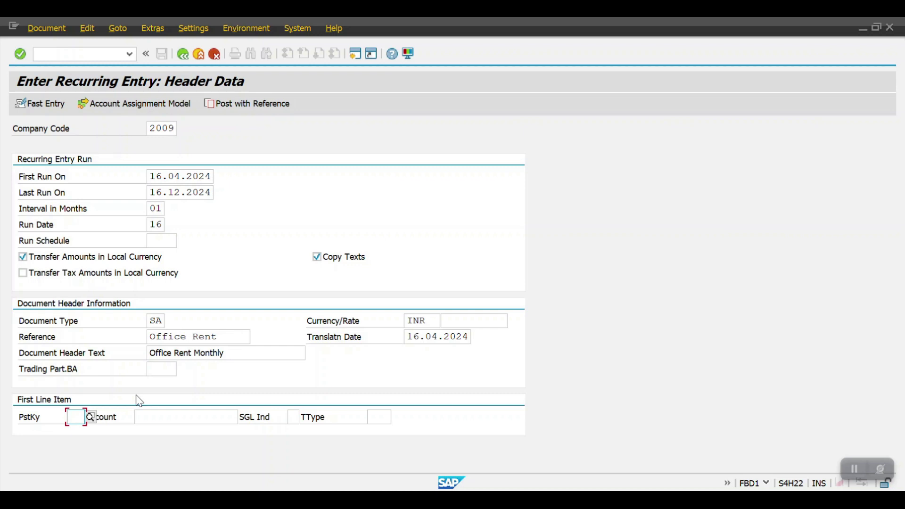
type("40")
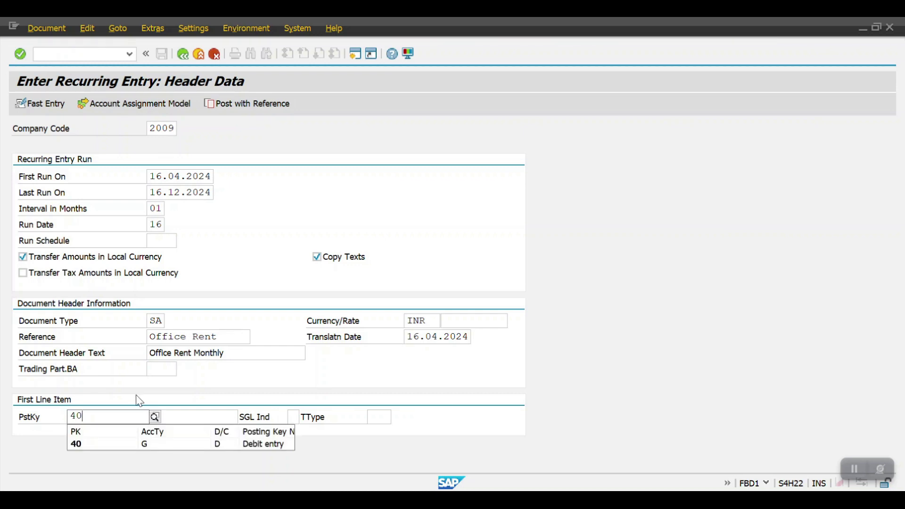
left_click(95, 444)
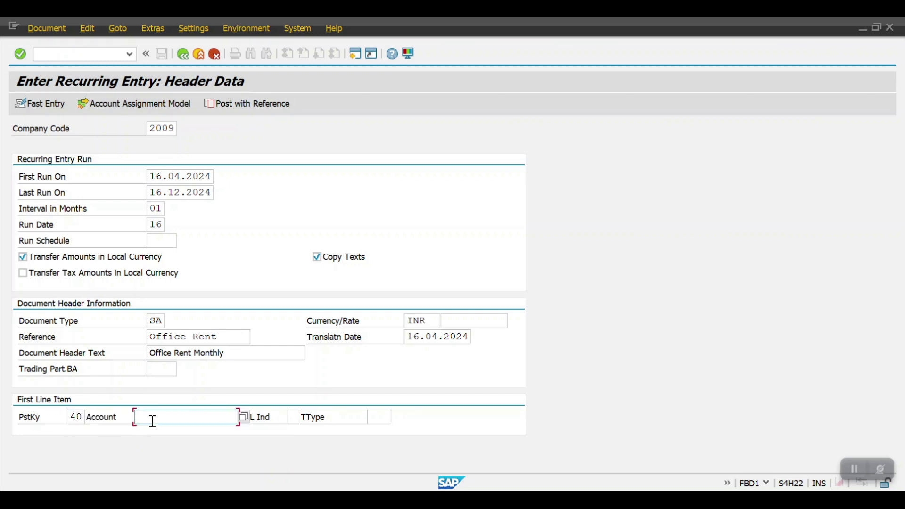
type("10")
key("Down")
key("Return")
key("Return")
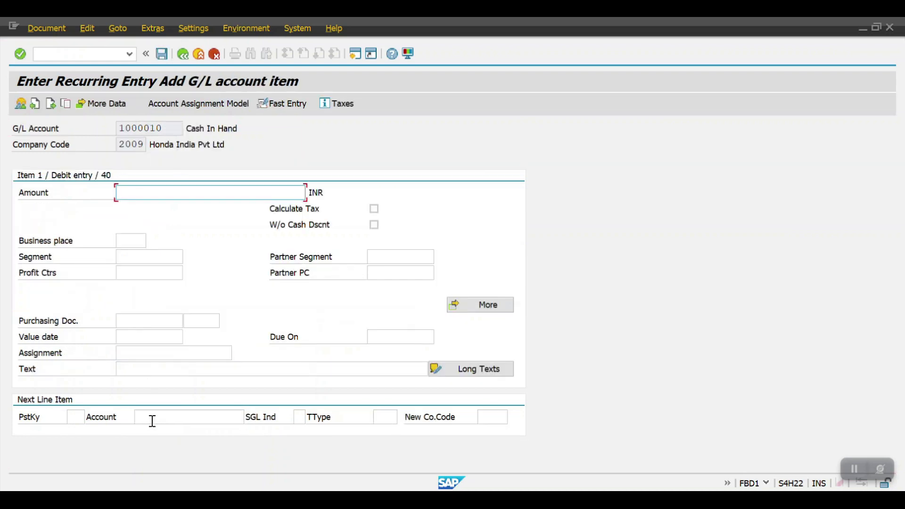
Set the debit item's amount to 15000 INR and the next line item's posting key to 50.
type("15000")
left_click(75, 417)
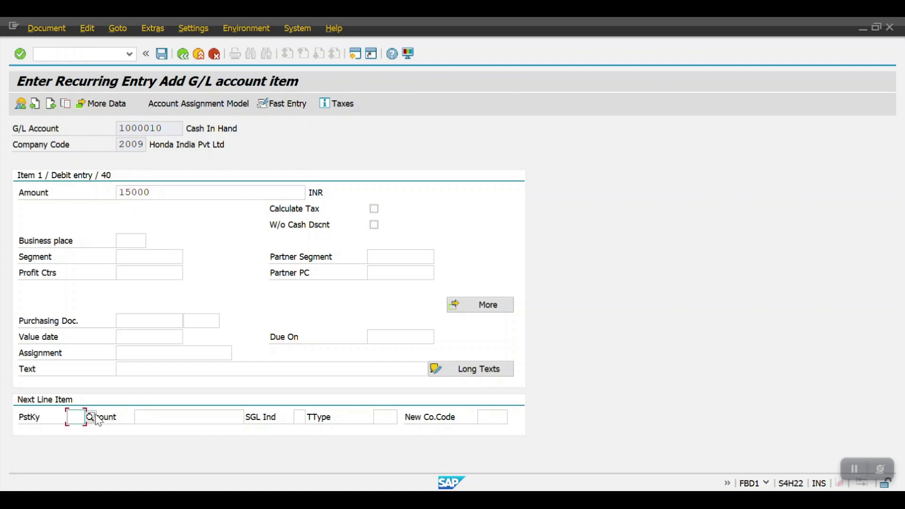
type("50")
key("Tab")
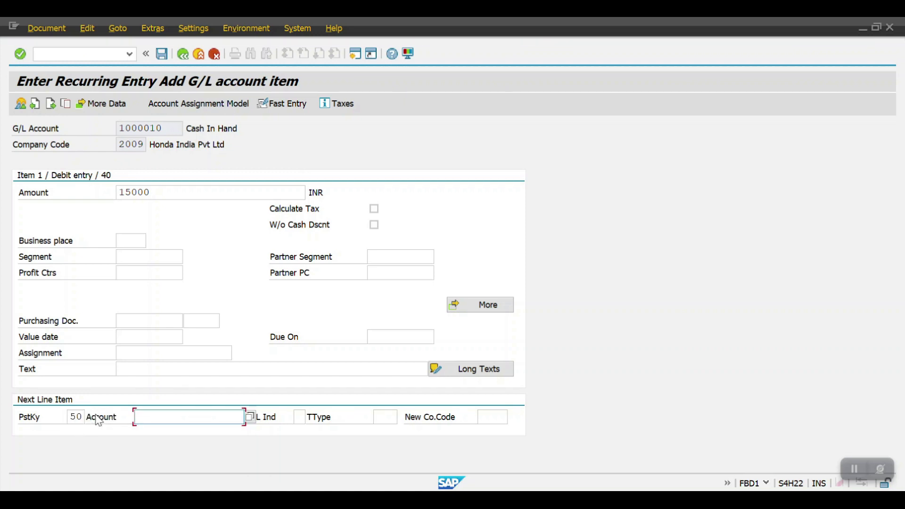
type("6000")
key("BackSpace")
key("BackSpace")
key("BackSpace")
key("BackSpace")
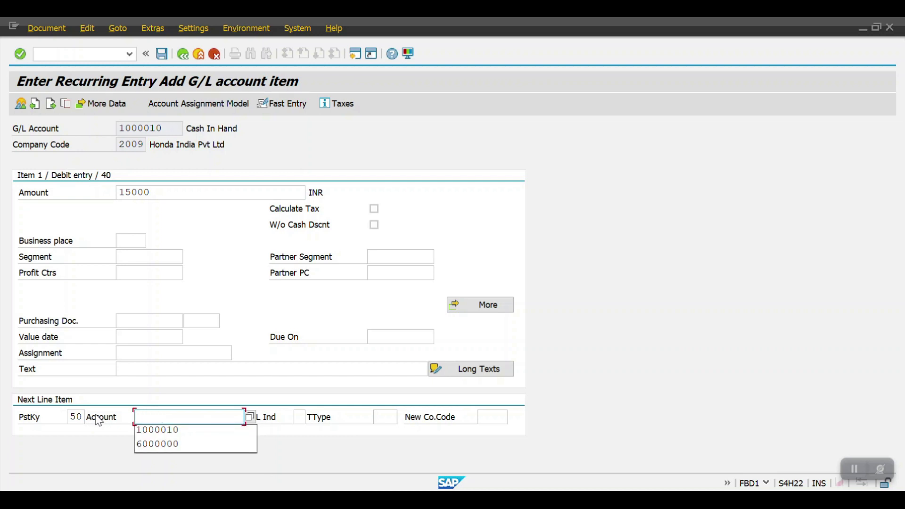
Look up the G/L accounts sorted by number, choose Office Rent Account for the next line item, and confirm it.
left_click(250, 417)
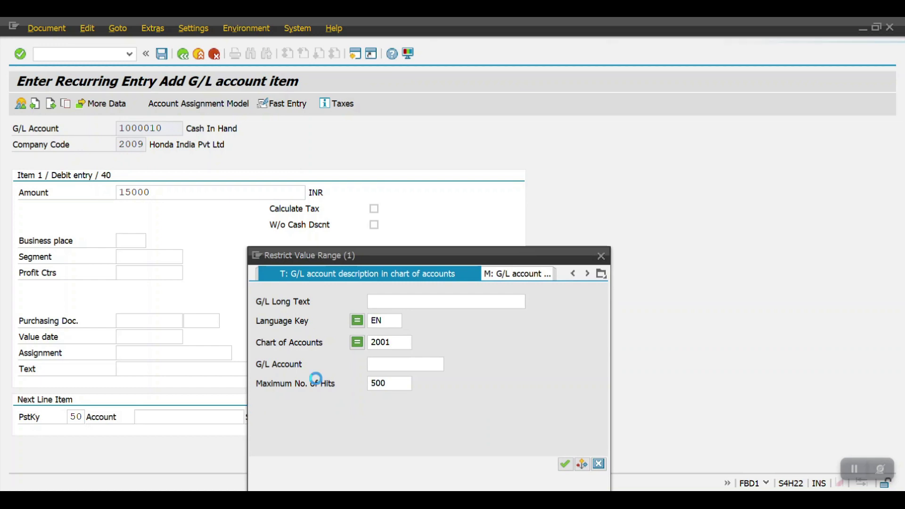
left_click(565, 465)
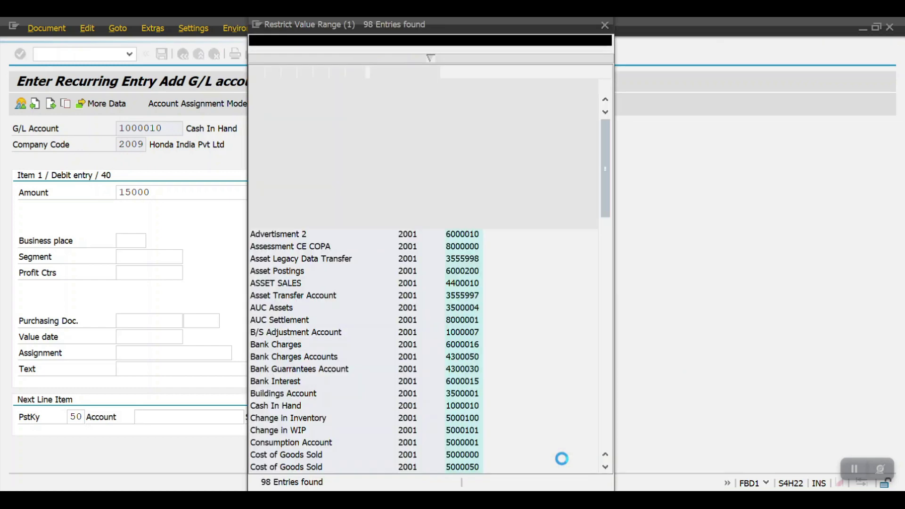
left_click(462, 86)
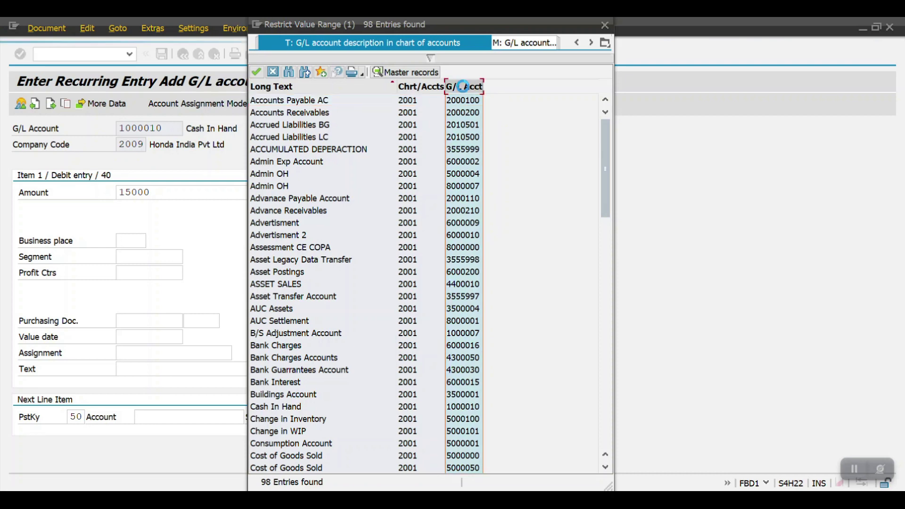
scroll(445, 276, "down", 6)
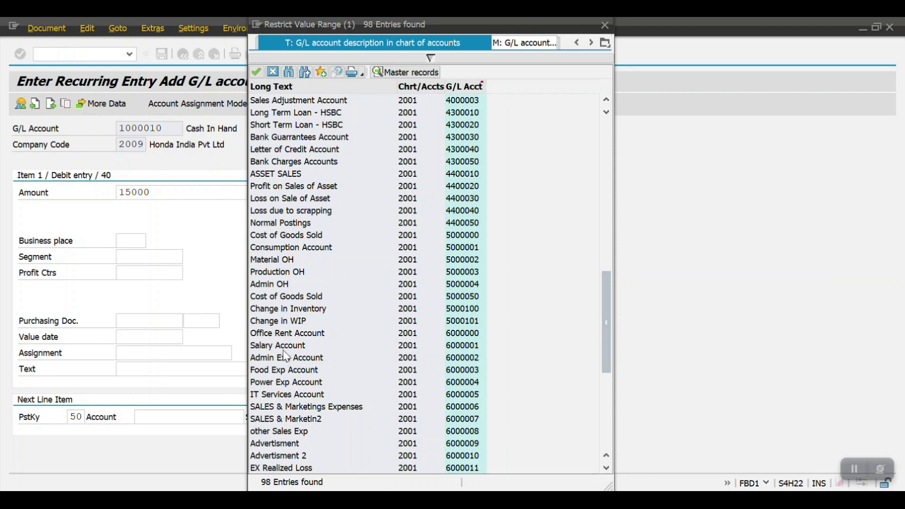
double_click(281, 335)
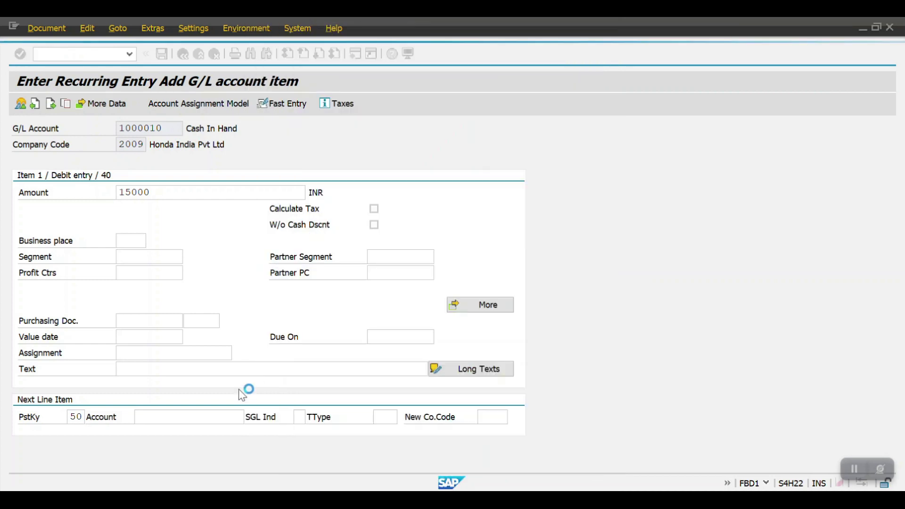
key("Return")
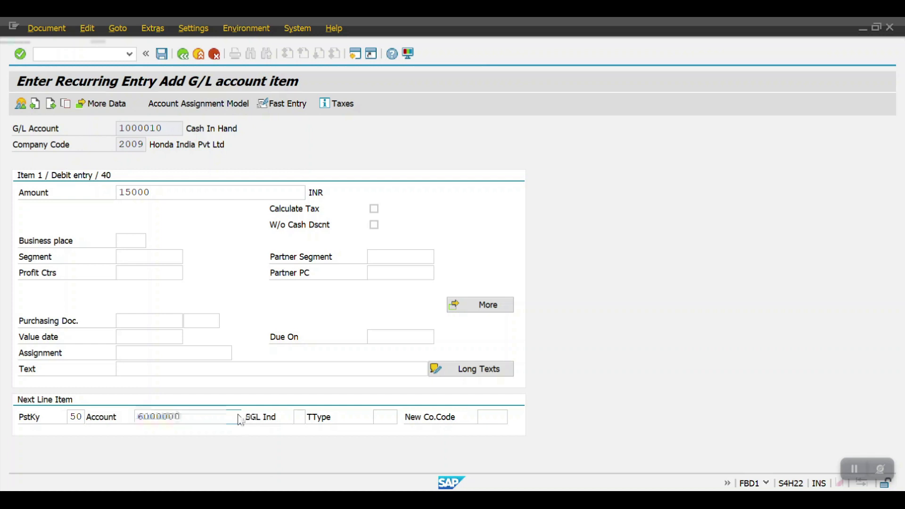
Set the credit line item's amount to 15000 INR.
type("15")
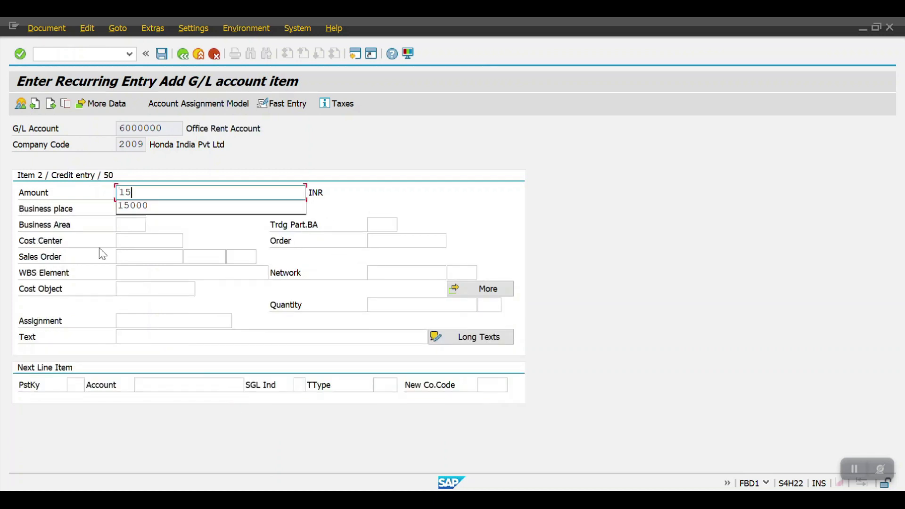
type("000")
key("Tab")
key("Tab")
key("Tab")
Look up cost centers in controlling area 2001, assign HR0001 to the credit item, and save the recurring entry document.
type("hr")
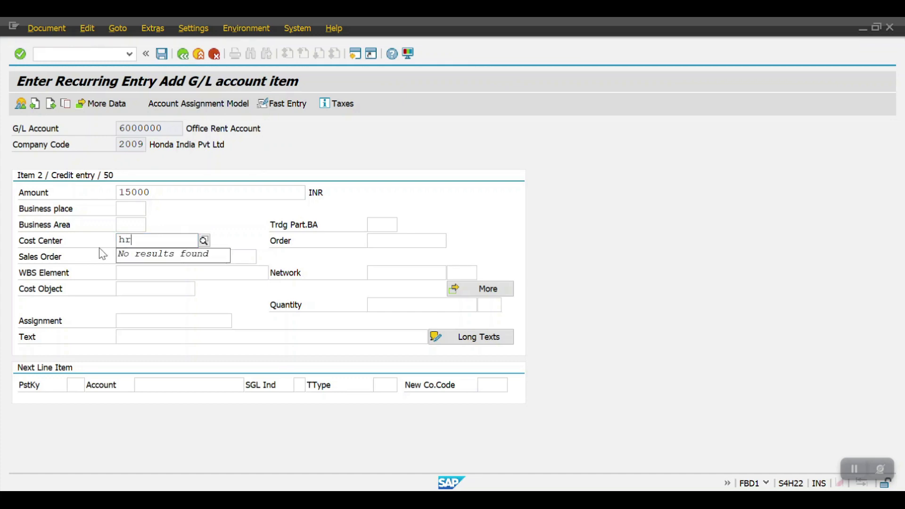
key("BackSpace")
key("BackSpace")
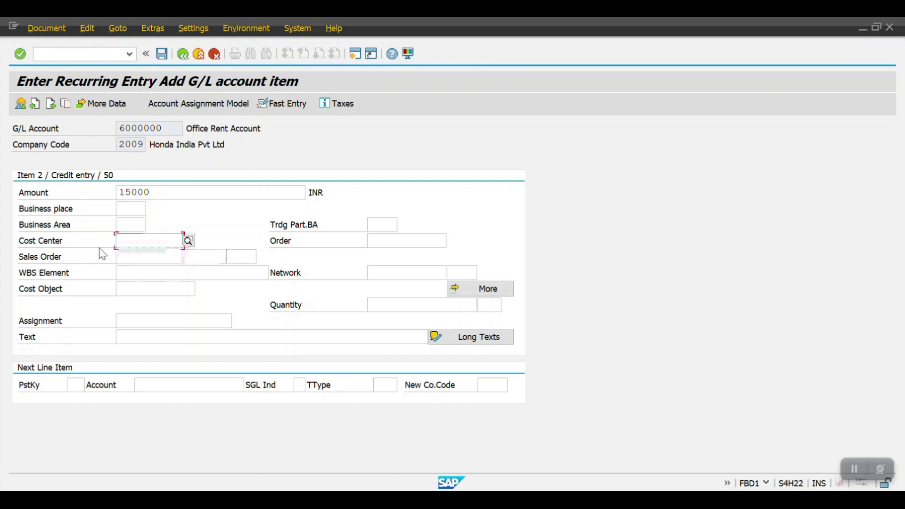
left_click(188, 242)
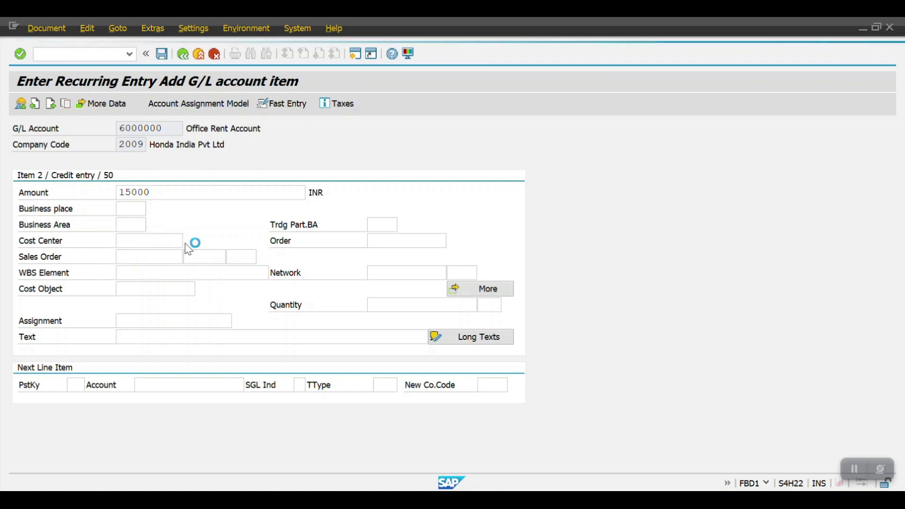
double_click(279, 223)
type("2001")
key("Return")
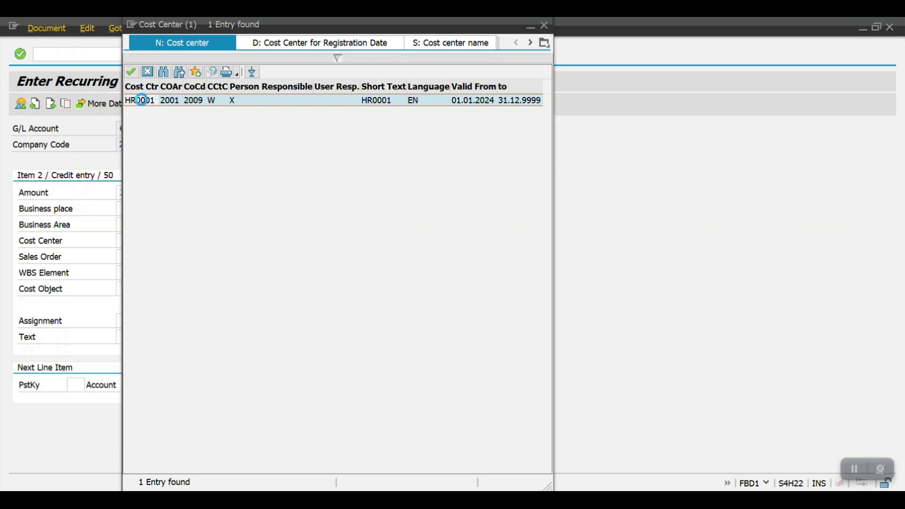
double_click(141, 100)
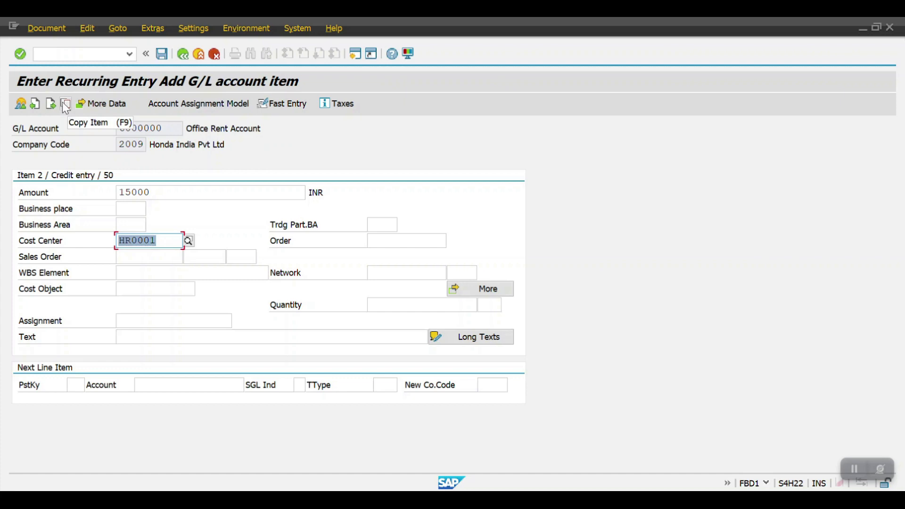
left_click(162, 57)
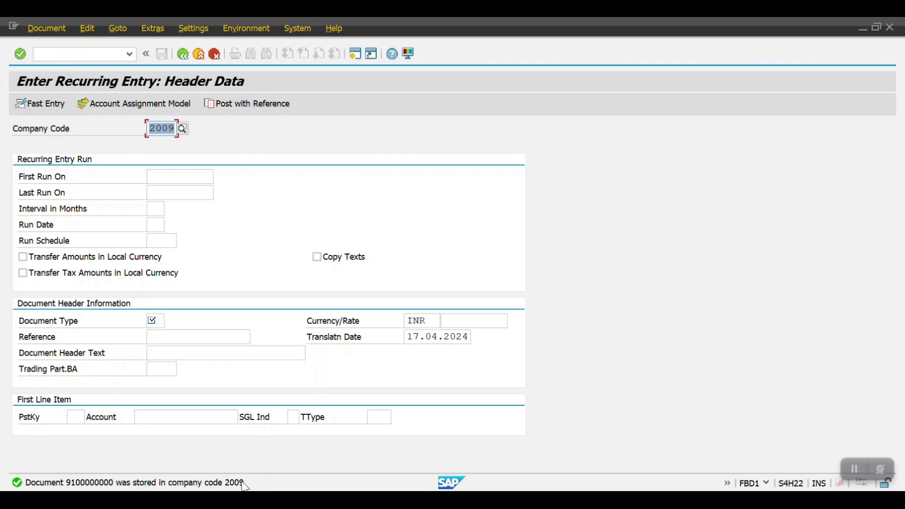
left_click(184, 53)
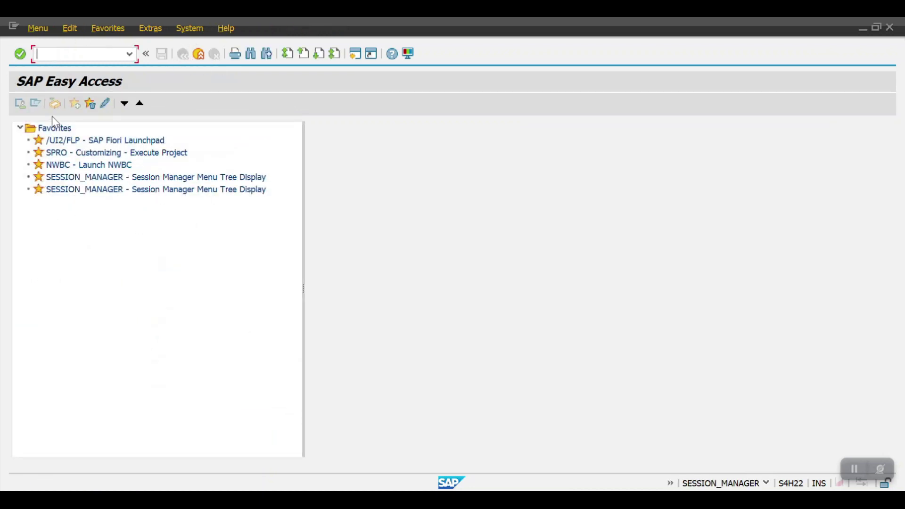
Open the stored recurring document of company code 2009 for fiscal year 2024 in FBD2, review its line items, and exit.
type("FBD2")
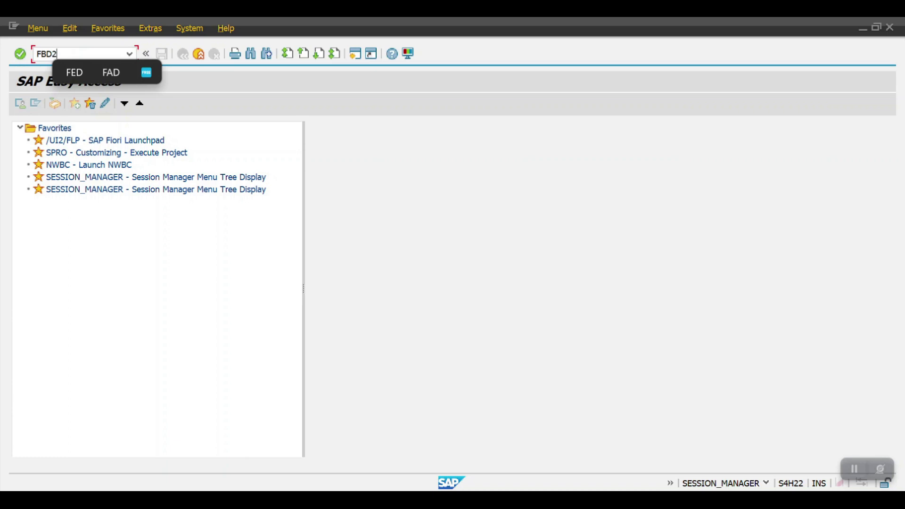
key("Return")
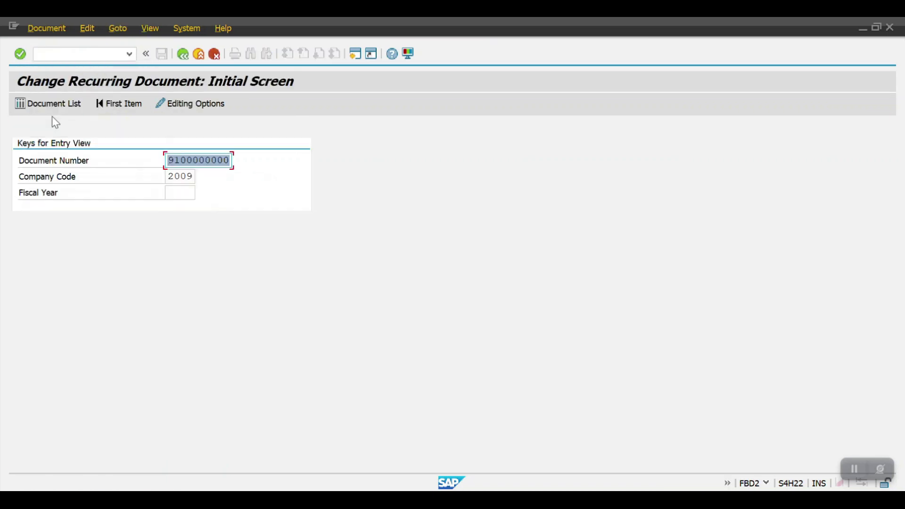
left_click(175, 193)
type("202")
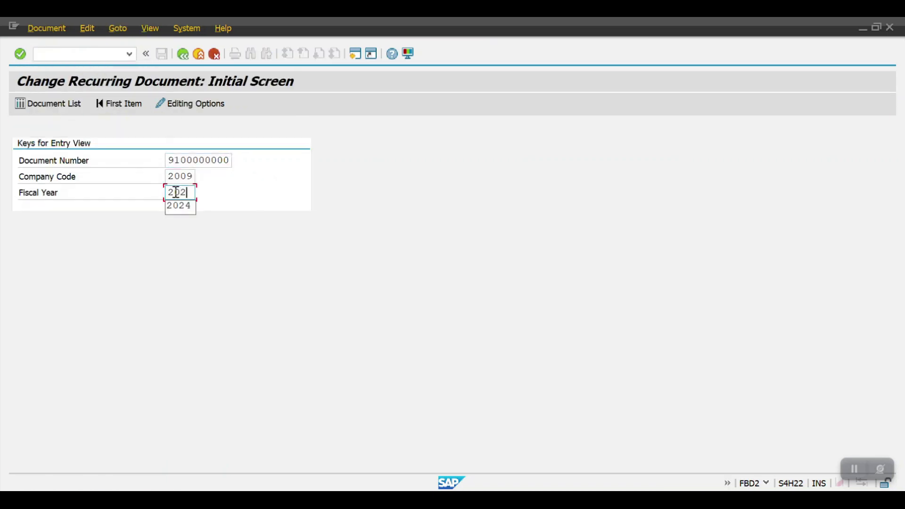
left_click(178, 203)
key("Return")
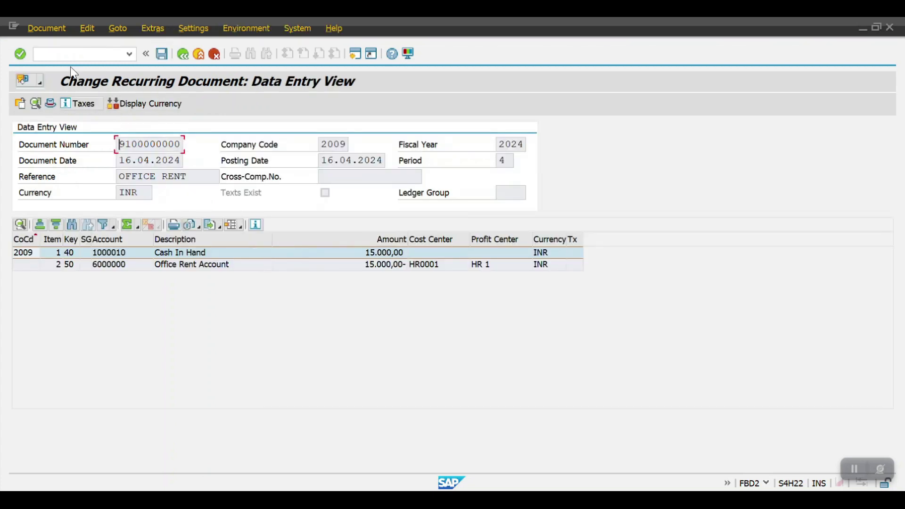
left_click(56, 33)
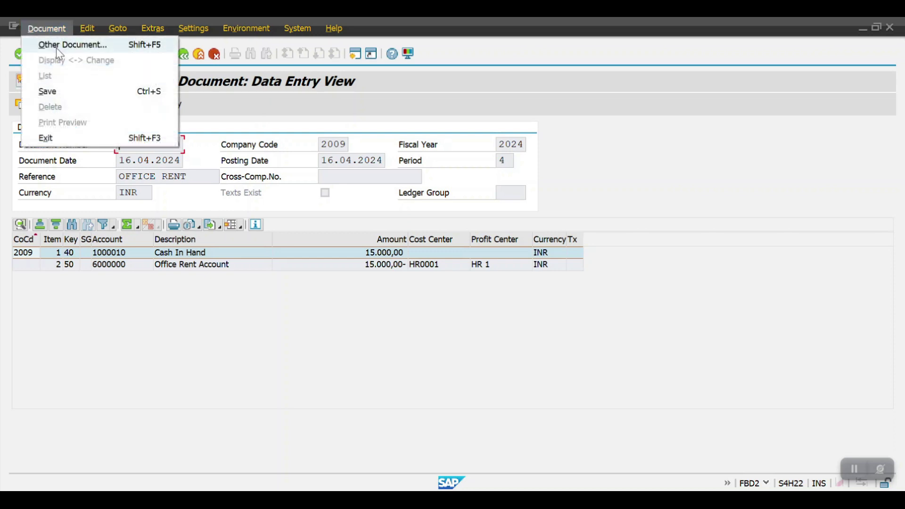
left_click(184, 54)
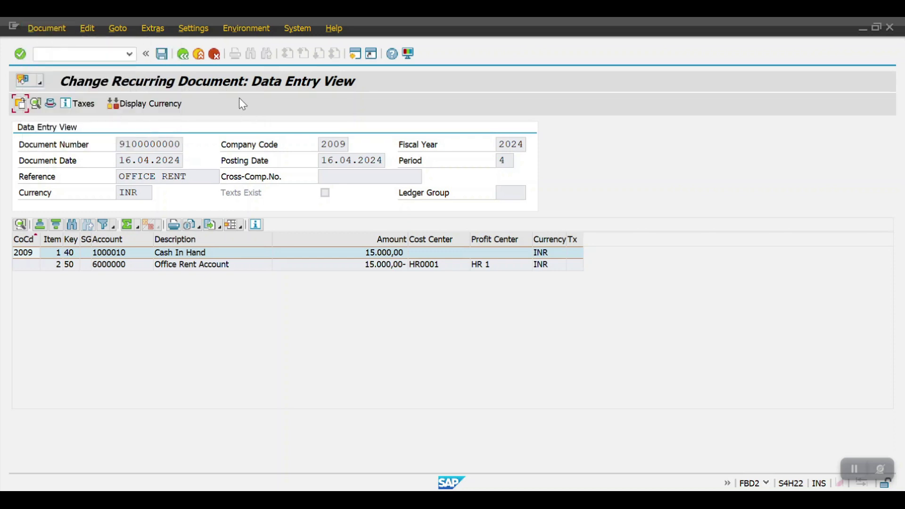
left_click(183, 54)
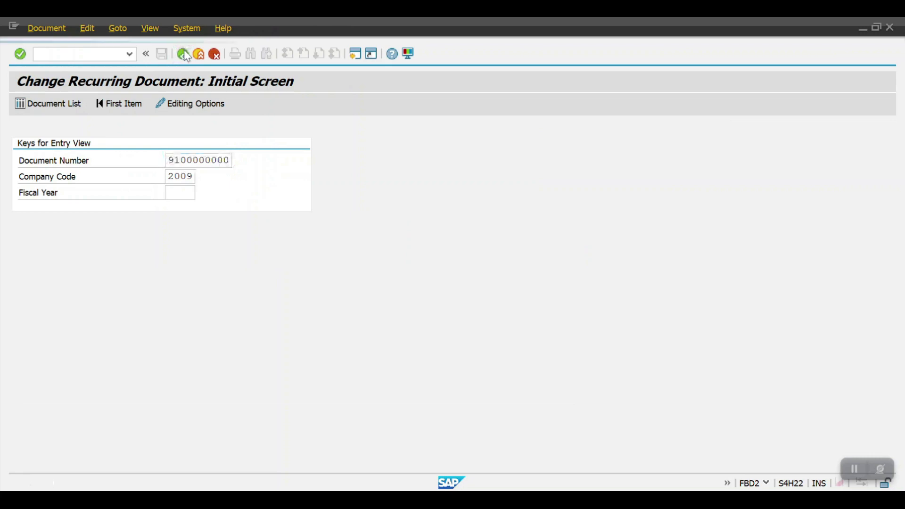
left_click(183, 54)
Display the stored recurring document for fiscal year 2024 in FBD3 and return to the SAP Easy Access screen.
type("FBD3")
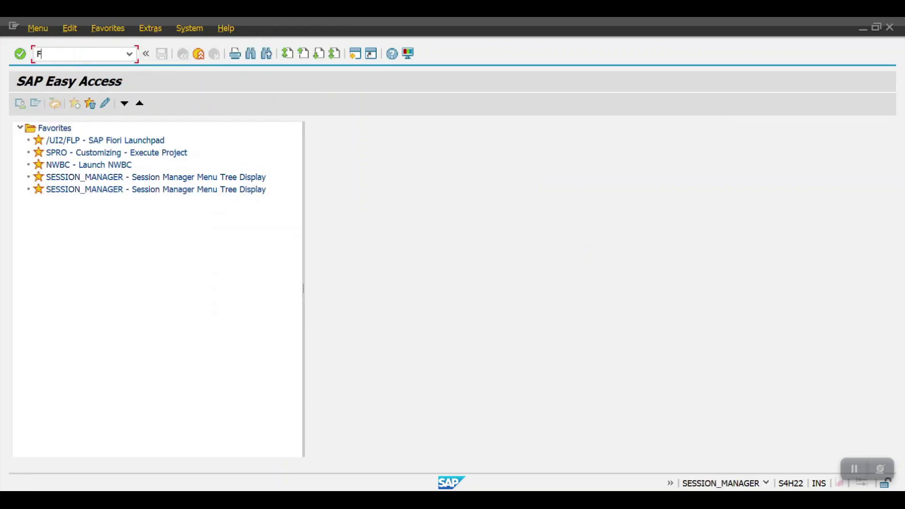
key("Return")
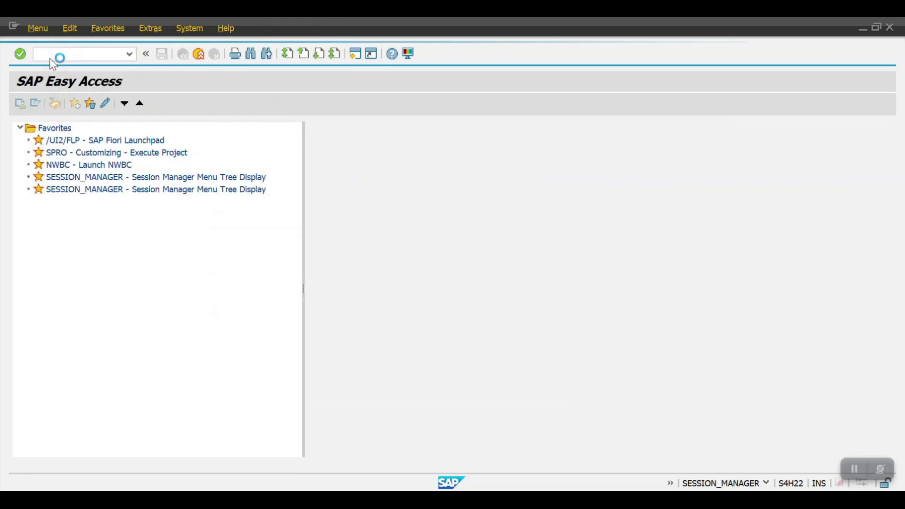
left_click(174, 191)
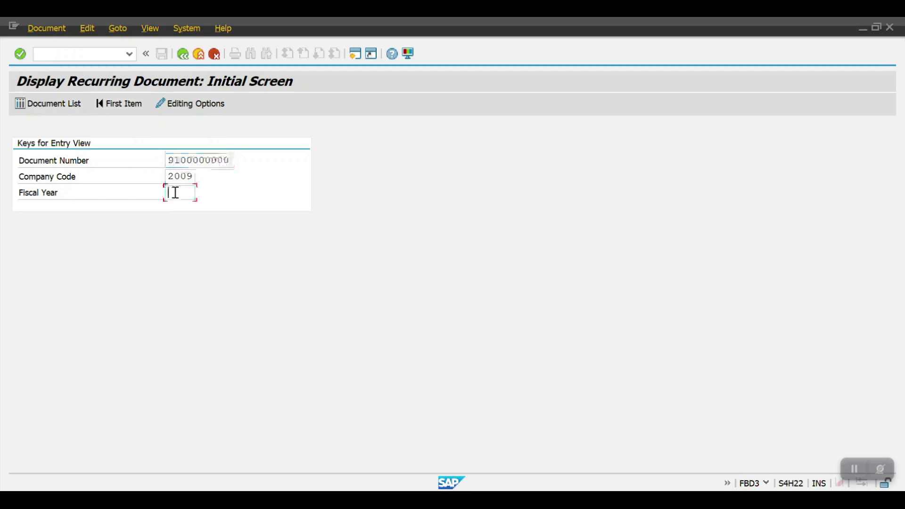
type("2024")
key("Return")
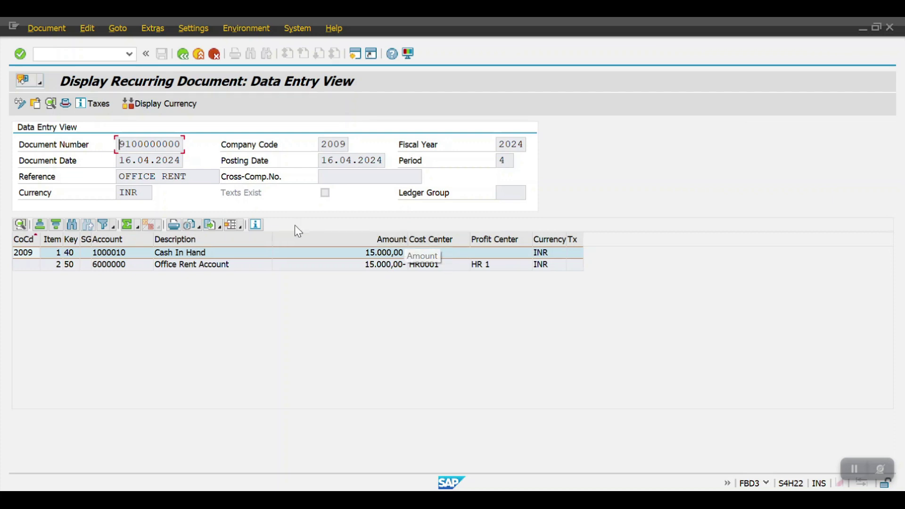
left_click(185, 56)
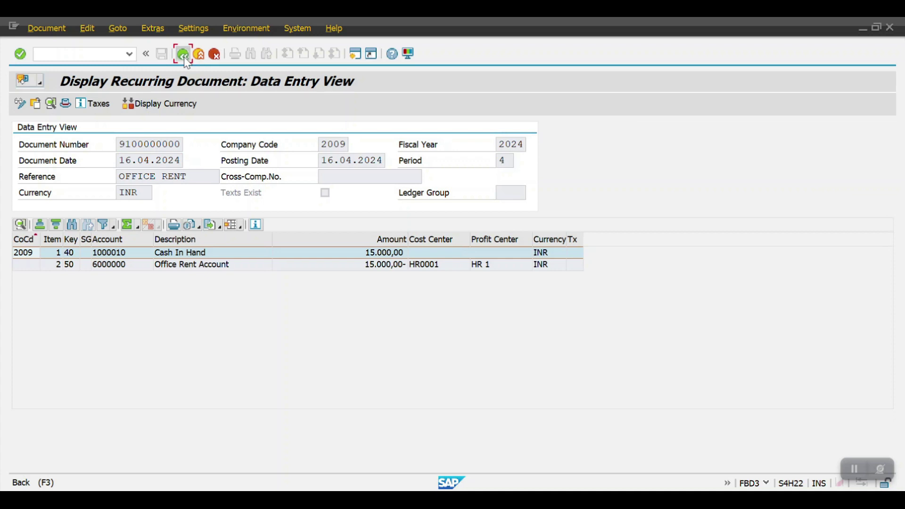
left_click(183, 55)
left_click(183, 55)
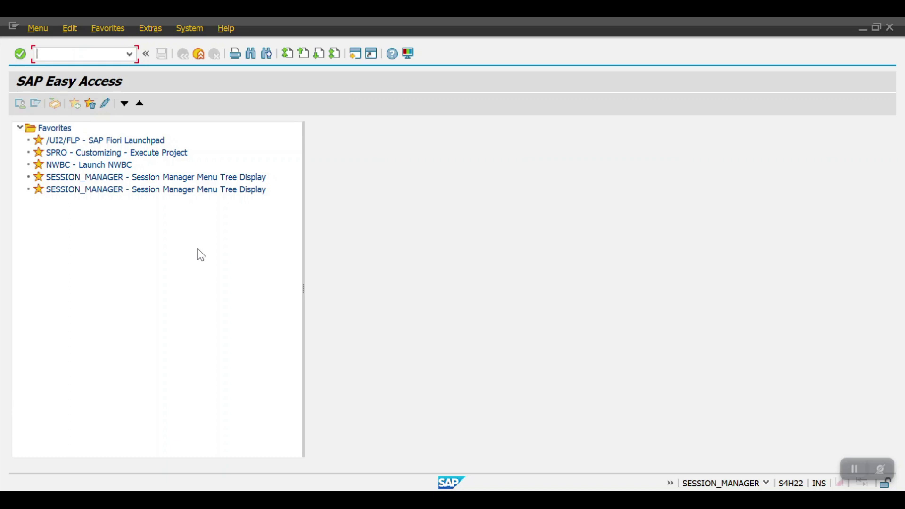
Start transaction F.14 and restrict the selection to company code 2009 and fiscal year 2024.
type("F.14")
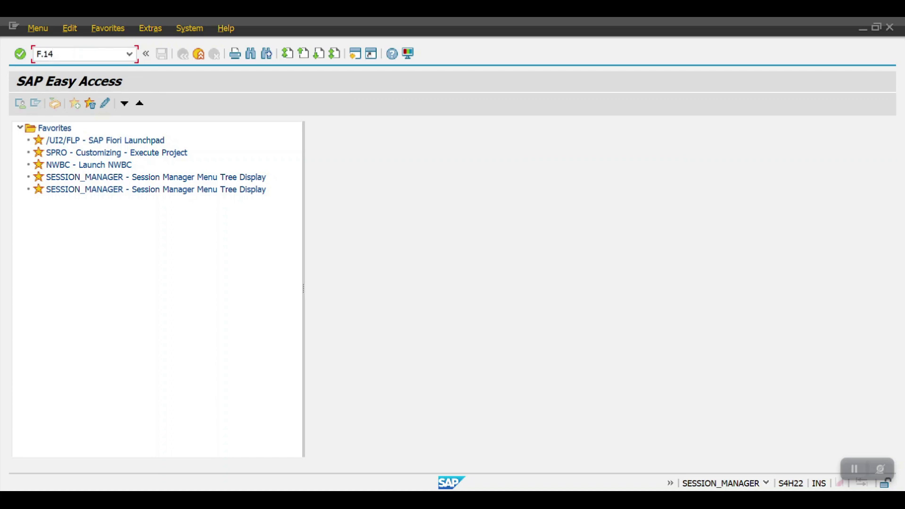
key("Return")
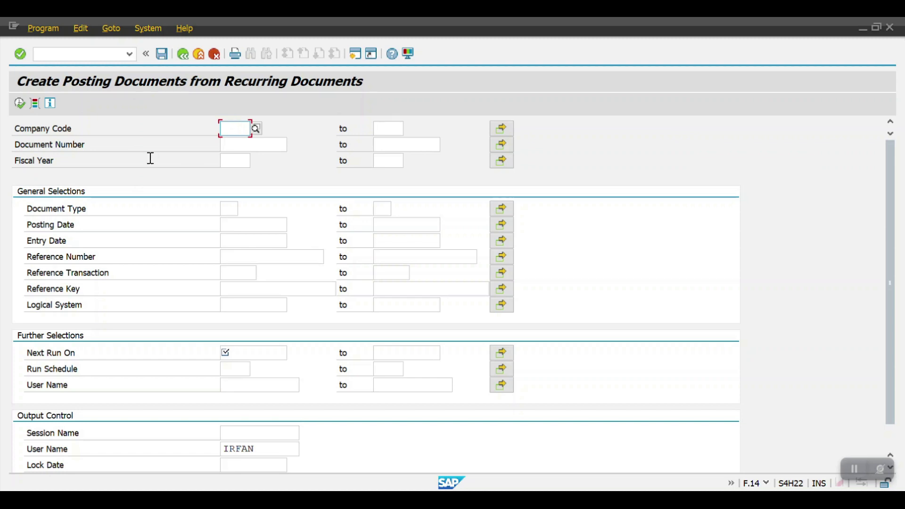
type("2009")
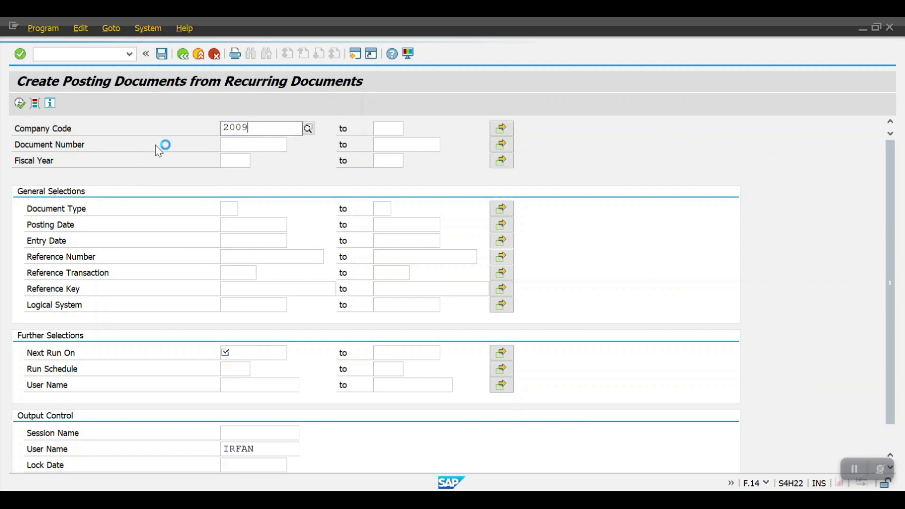
key("Return")
left_click(239, 161)
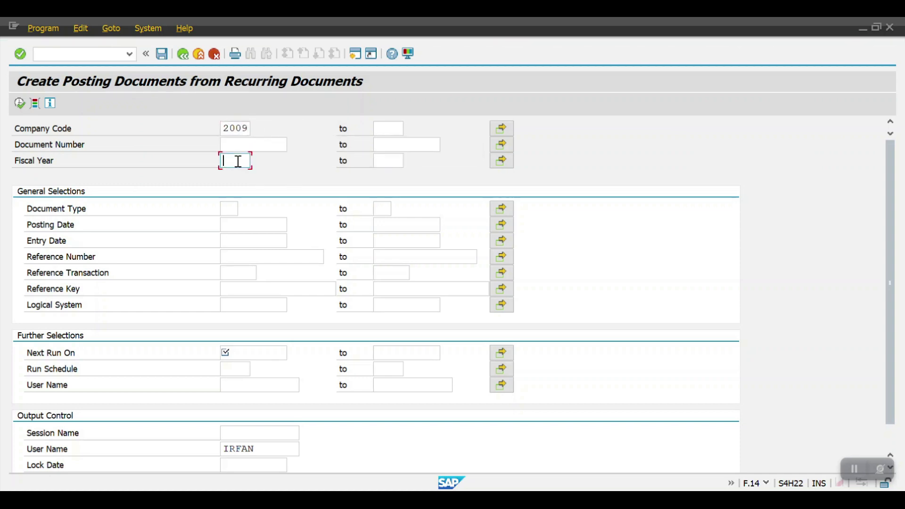
type("2")
key("BackSpace")
type("024")
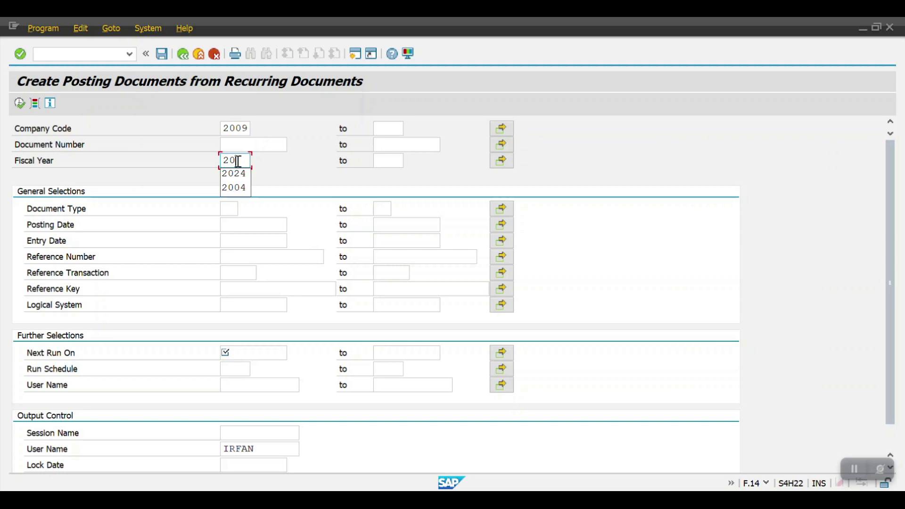
Set the document type to SA and the next run date to 16.05.2024, and execute the posting program.
left_click(229, 206)
type("SA")
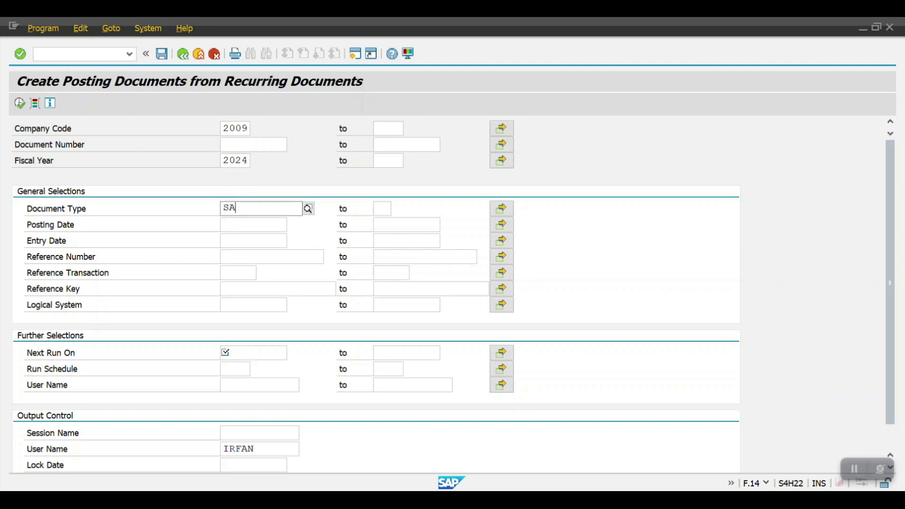
left_click(241, 240)
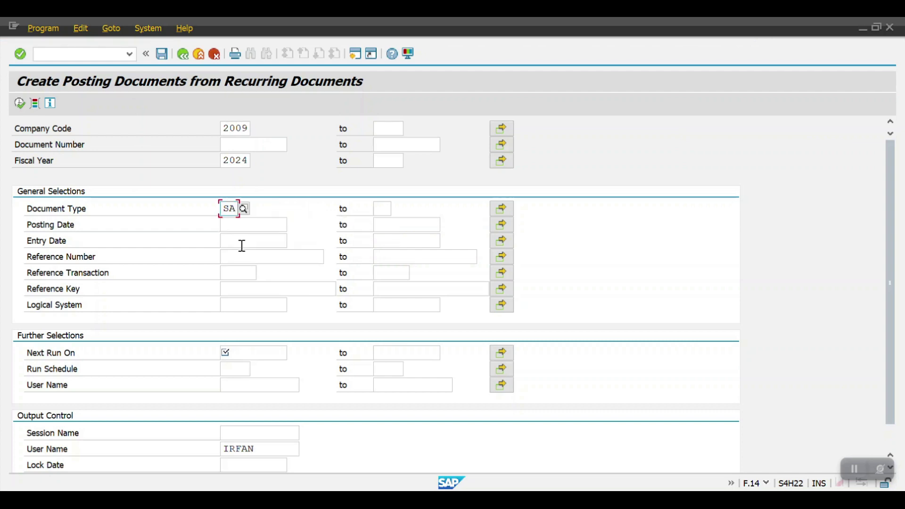
left_click(248, 353)
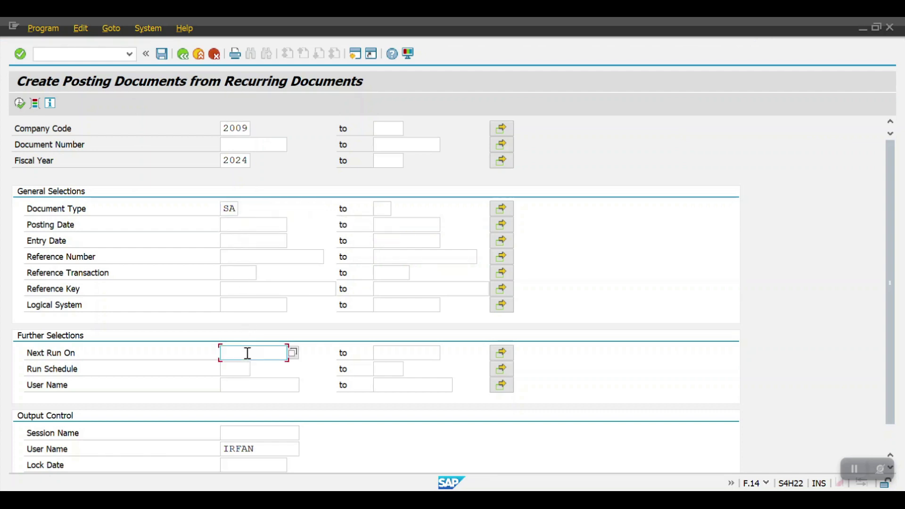
type("16.05.2024")
scroll(253, 370, "down", 2)
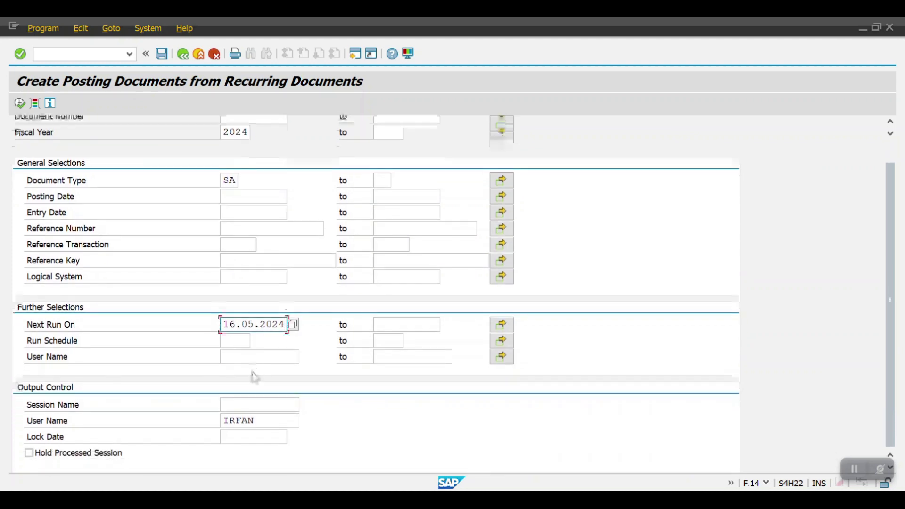
scroll(255, 378, "up", 2)
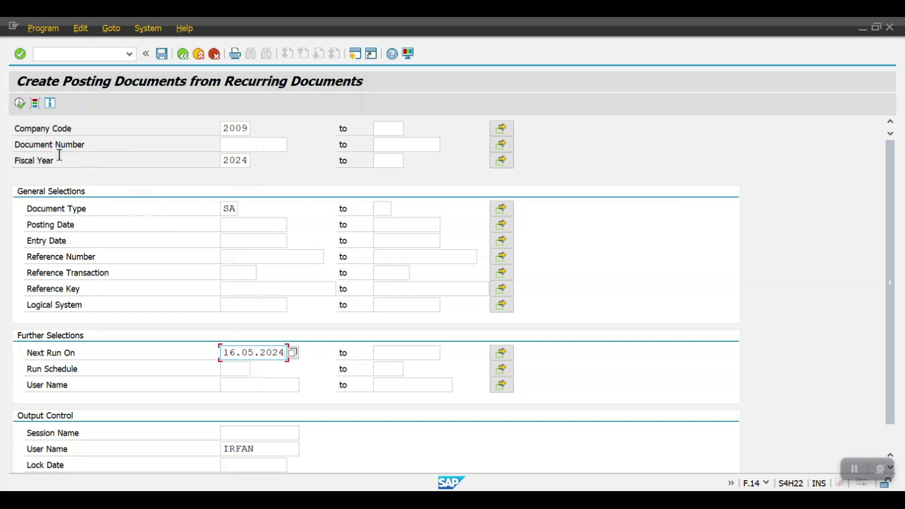
left_click(20, 103)
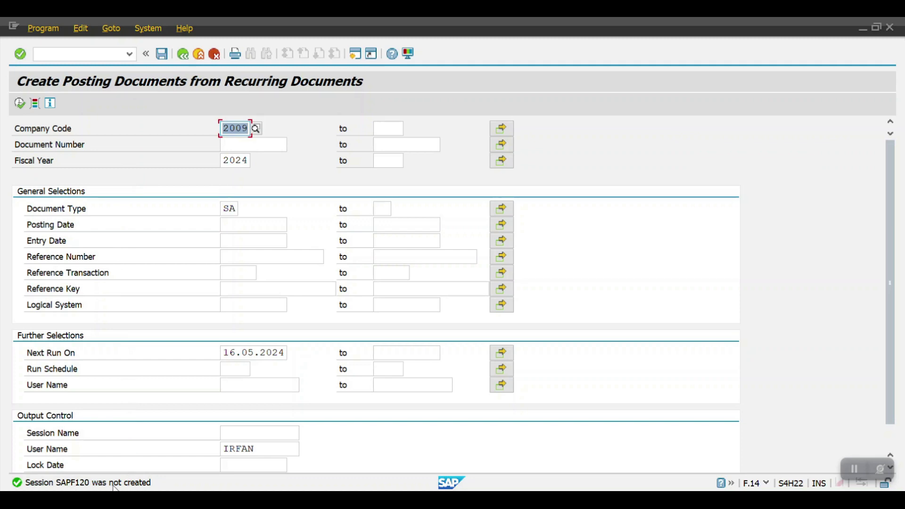
Name the output session TESTRUN and execute the posting program again.
scroll(245, 426, "down", 2)
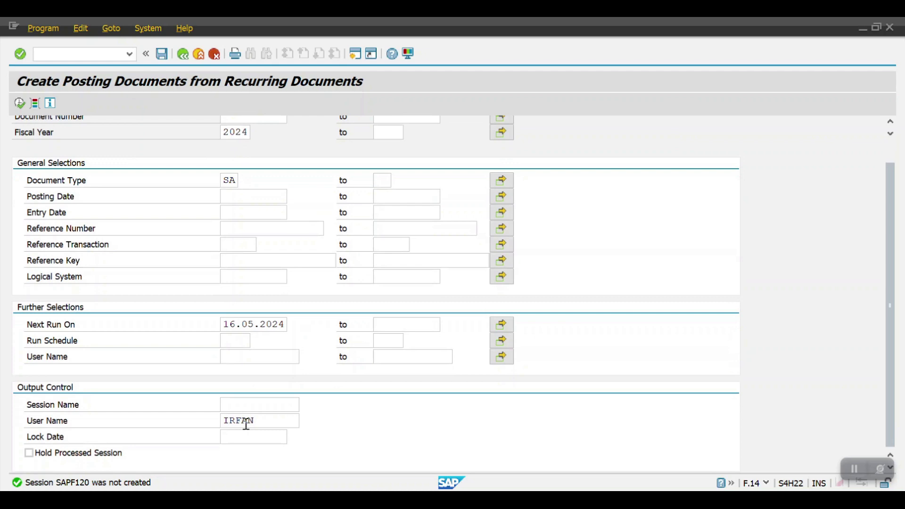
left_click(246, 404)
type("TETS")
key("BackSpace")
type("STRUN")
key("Return")
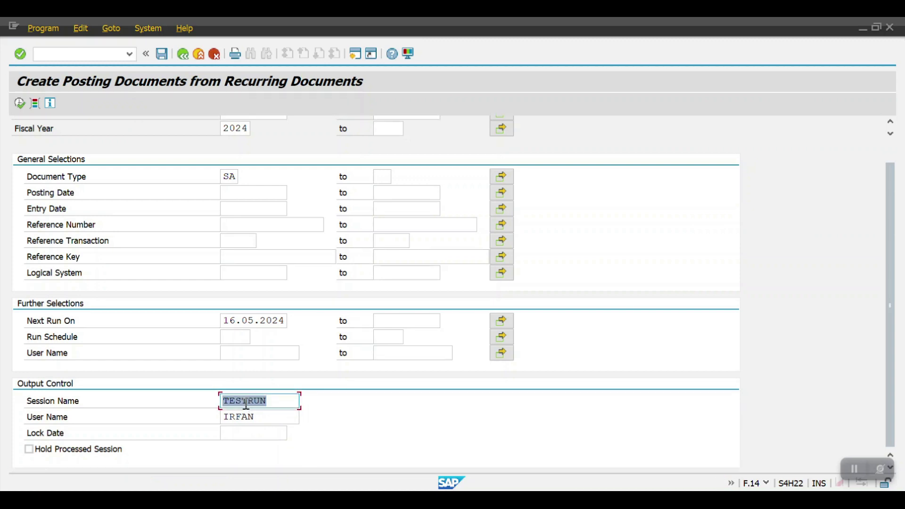
left_click(20, 105)
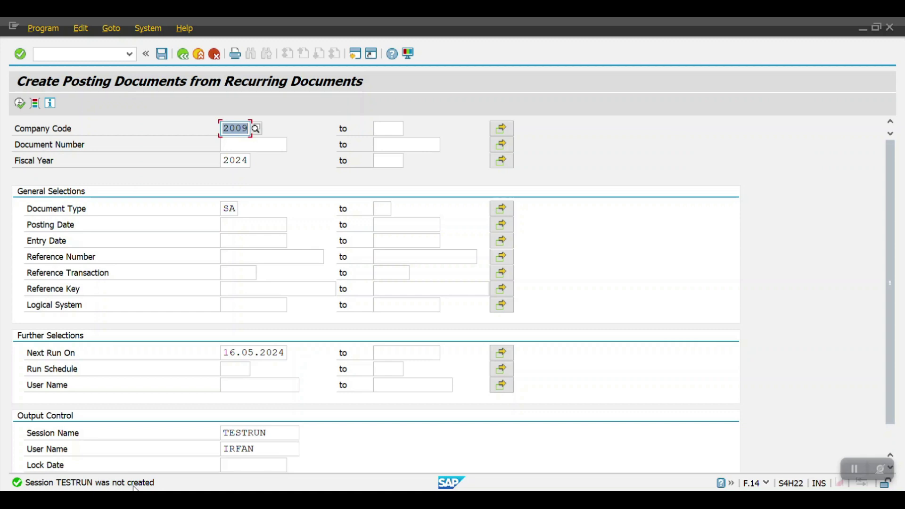
Set the next run date to 16.04.2024 in the posting selection and execute the program to create session TESTRUN.
scroll(165, 339, "down", 2)
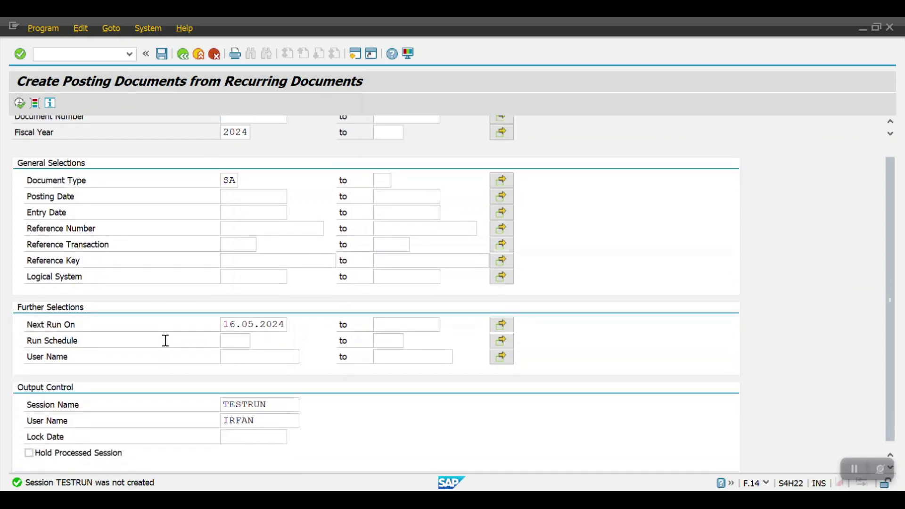
scroll(166, 340, "up", 2)
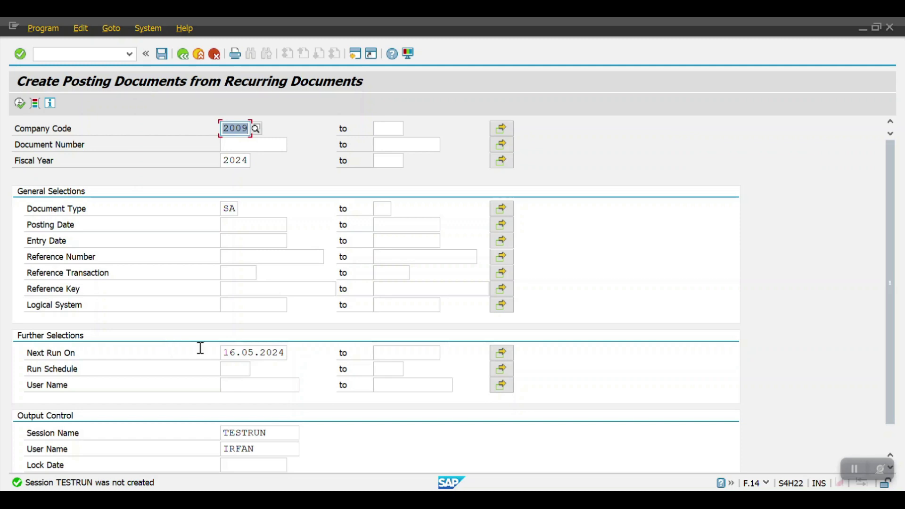
left_click(248, 353)
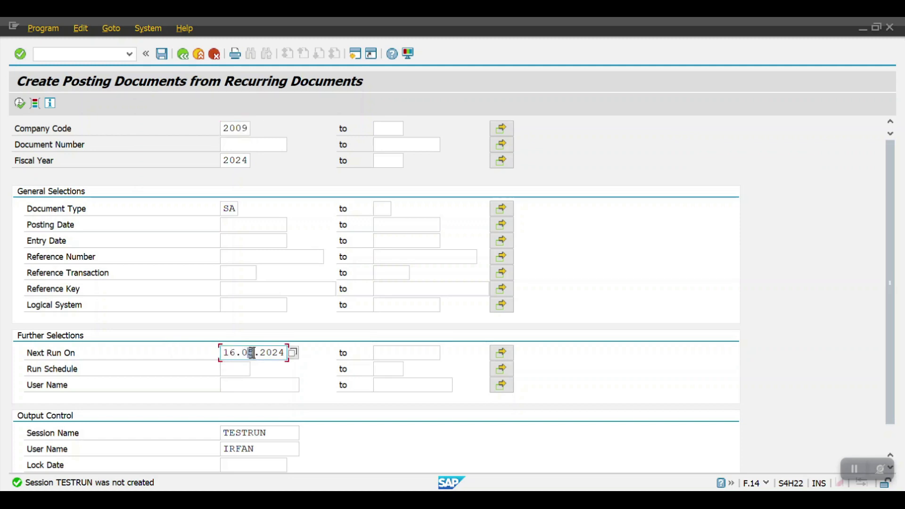
type("4")
left_click(19, 105)
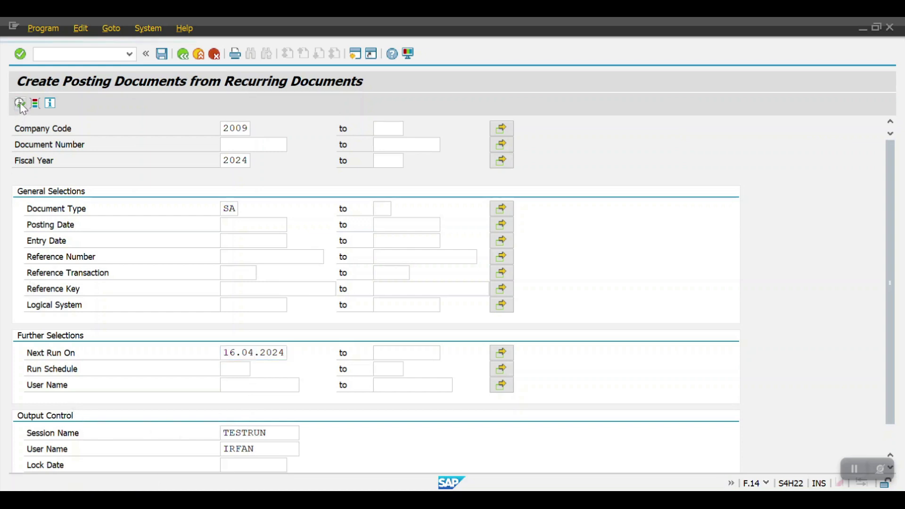
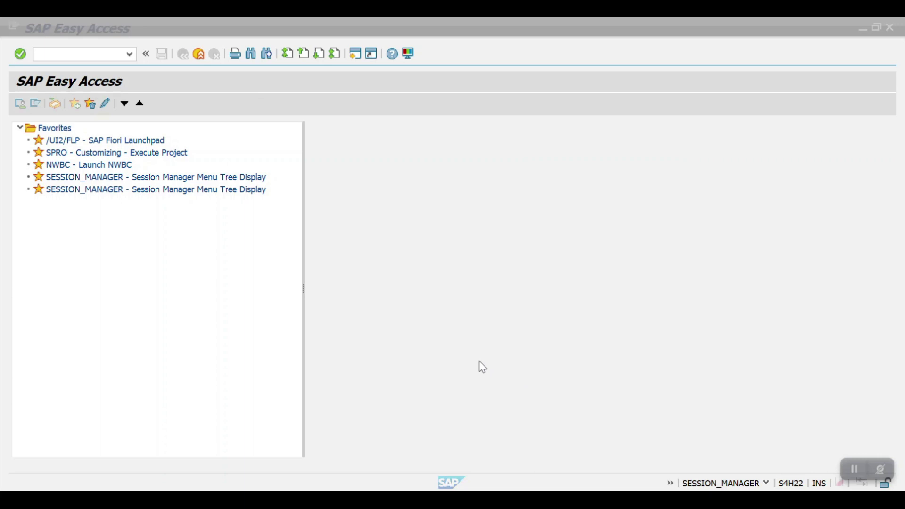
Return to the Create Posting Documents window and start transaction SM35 from there.
mouse_move(140, 490)
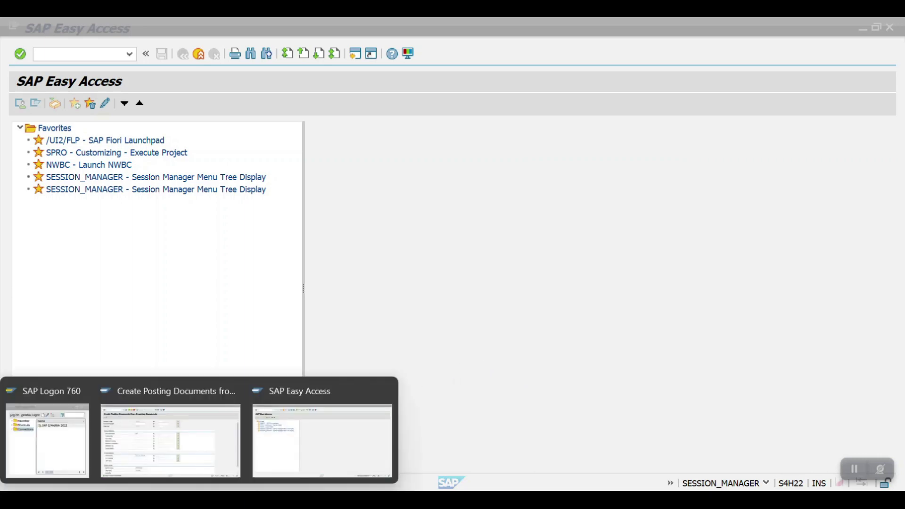
left_click(165, 466)
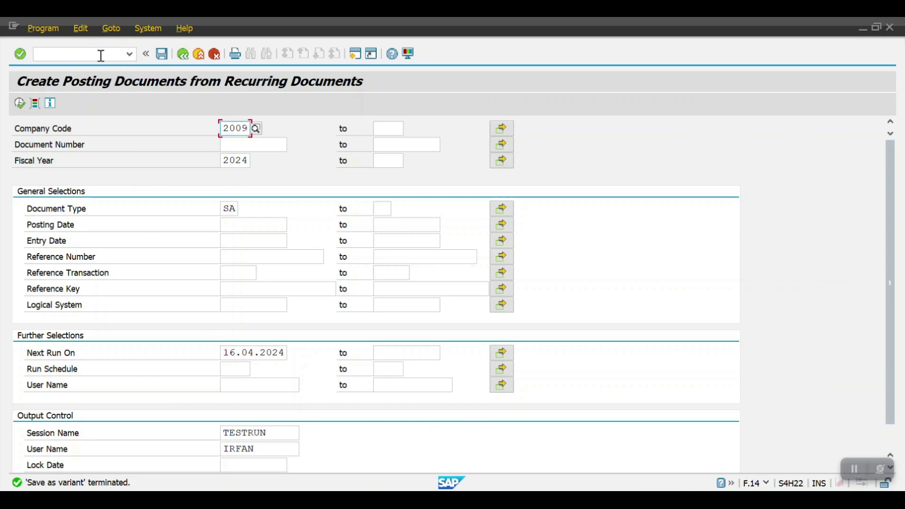
left_click(85, 54)
type("/n")
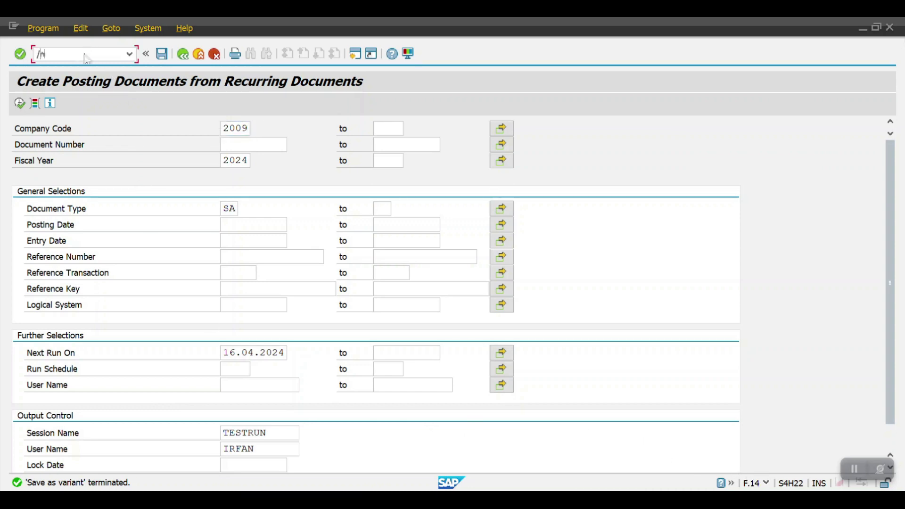
type("sm35")
key("Return")
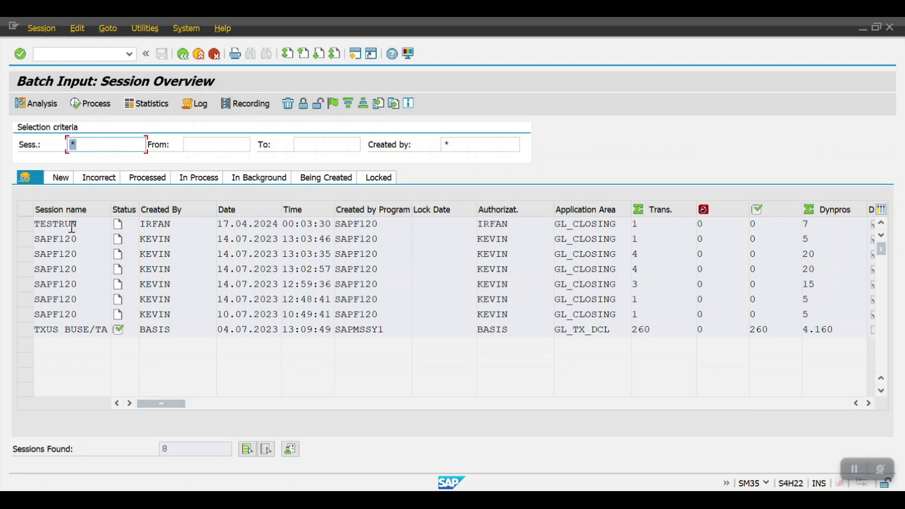
Process the TESTRUN session in Display errors only mode and exit batch input.
left_click(32, 230)
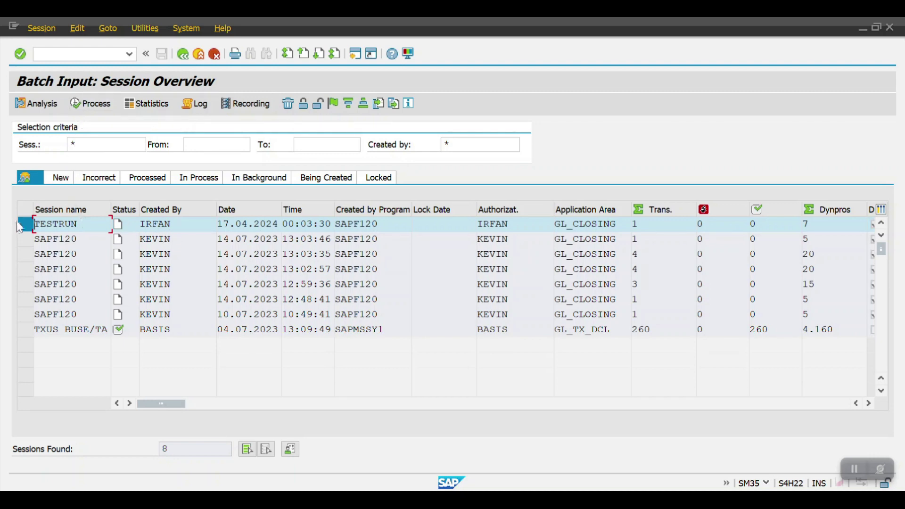
left_click(75, 106)
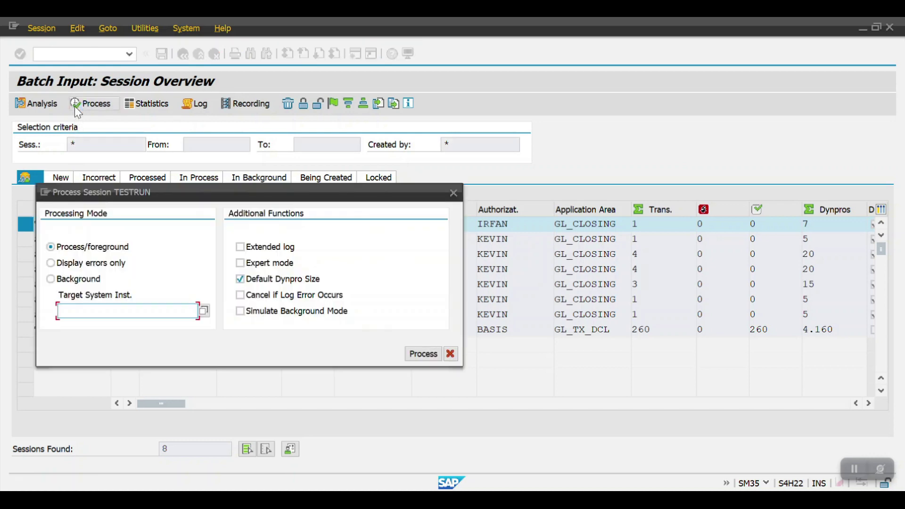
left_click(84, 264)
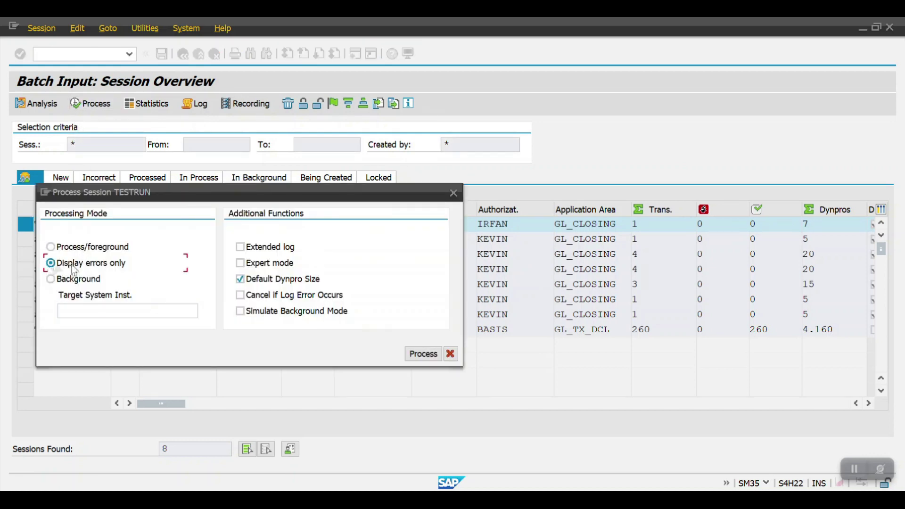
left_click(417, 357)
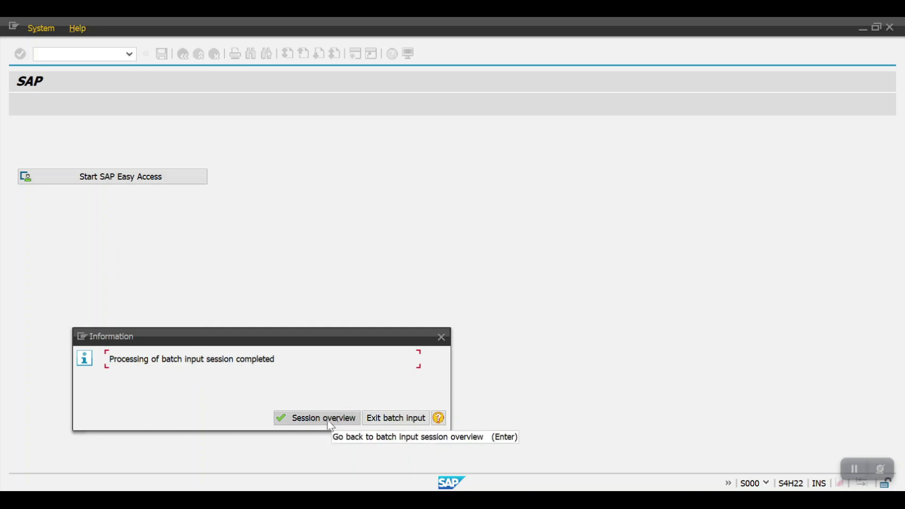
left_click(390, 420)
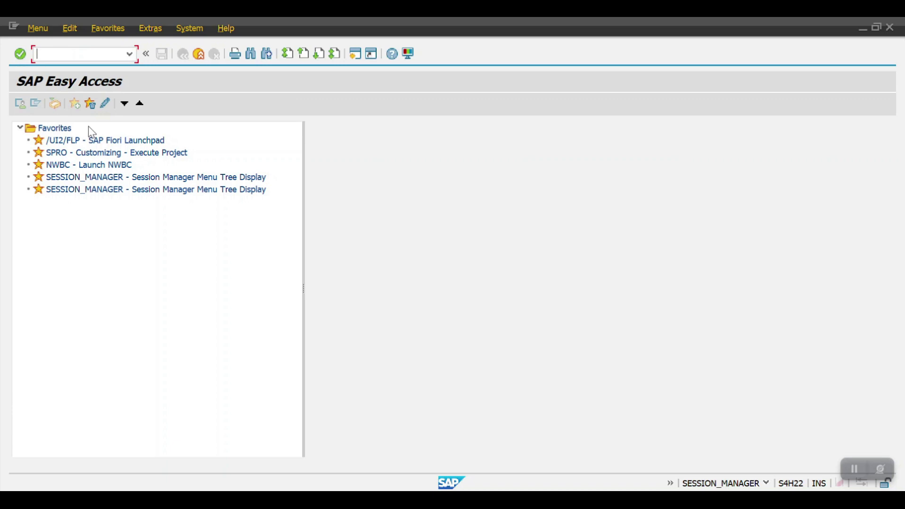
Start transaction F.15 and run the recurring entry list for company code 2009 and fiscal year 2024.
type("f.15")
key("Return")
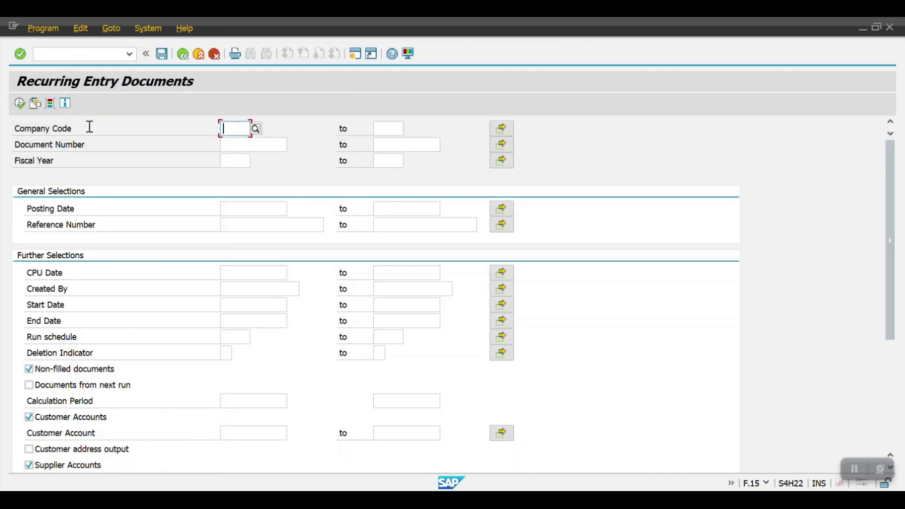
type("2009")
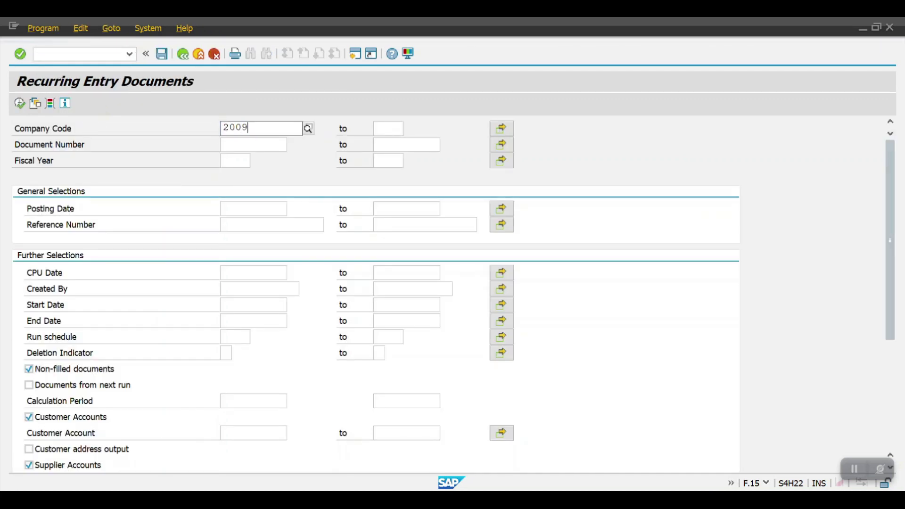
key("Tab")
key("Tab")
type("2024")
scroll(309, 375, "down", 4)
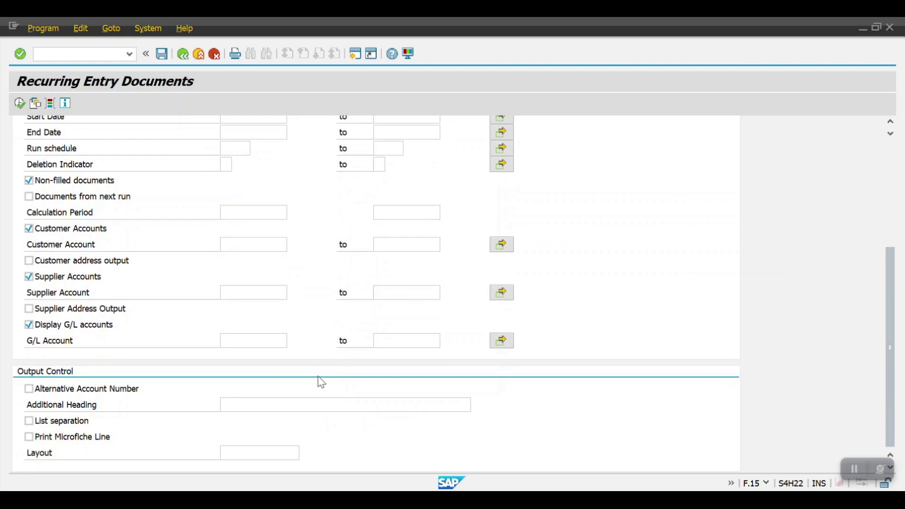
scroll(318, 377, "up", 5)
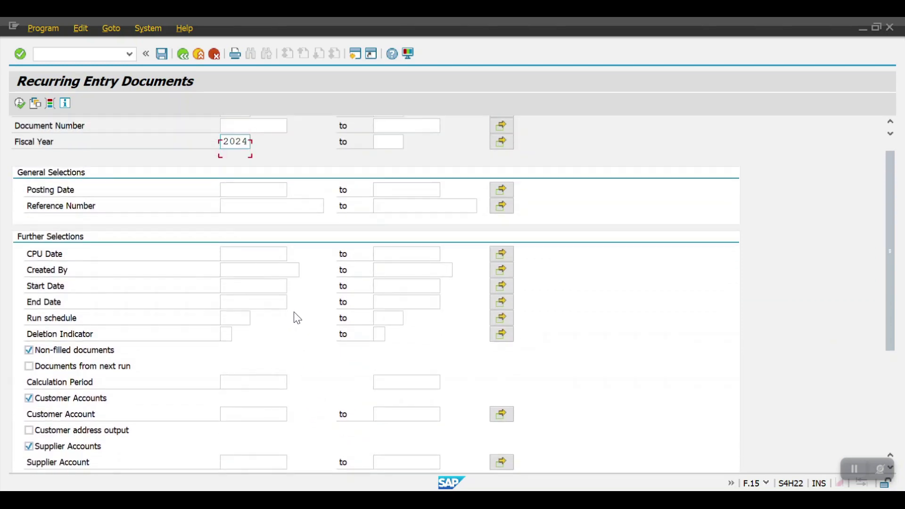
left_click(18, 104)
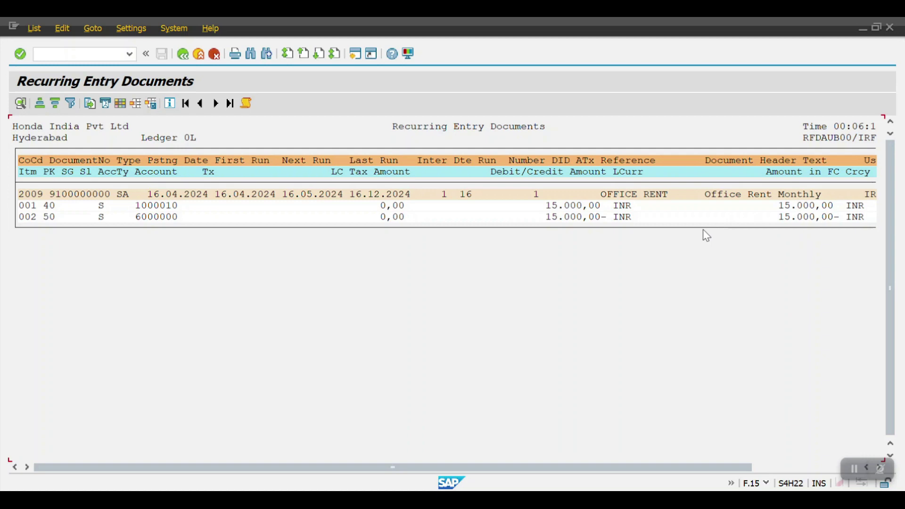
Examine the remaining columns of the recurring entry list up to the entry date, and return to the selection screen.
left_click_drag(719, 467, 827, 468)
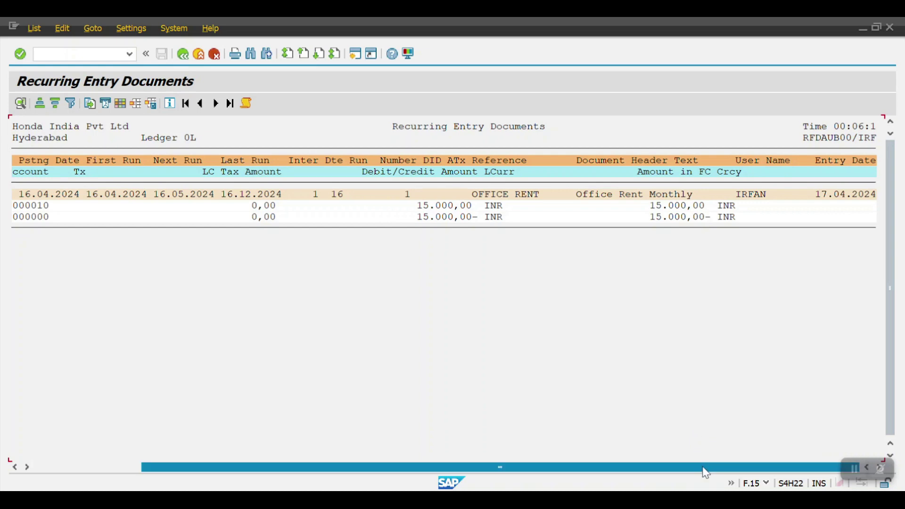
scroll(747, 469, "right", 1)
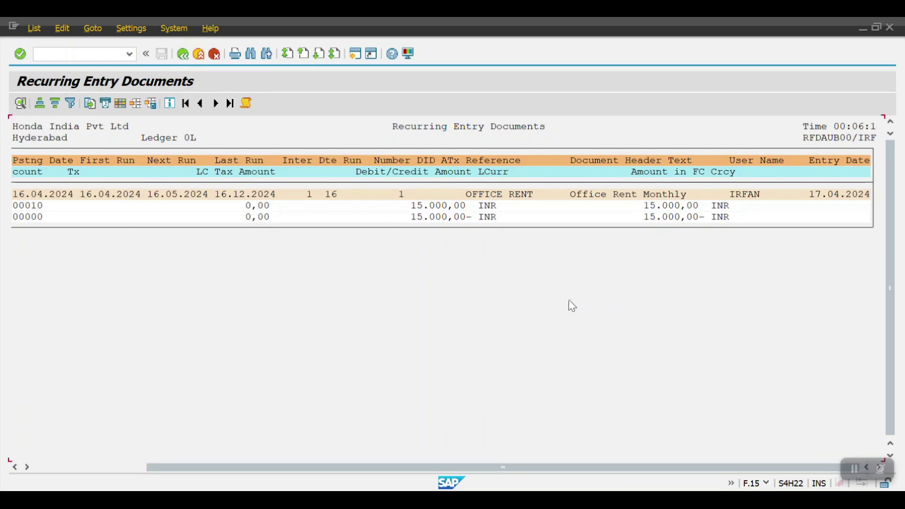
left_click(183, 55)
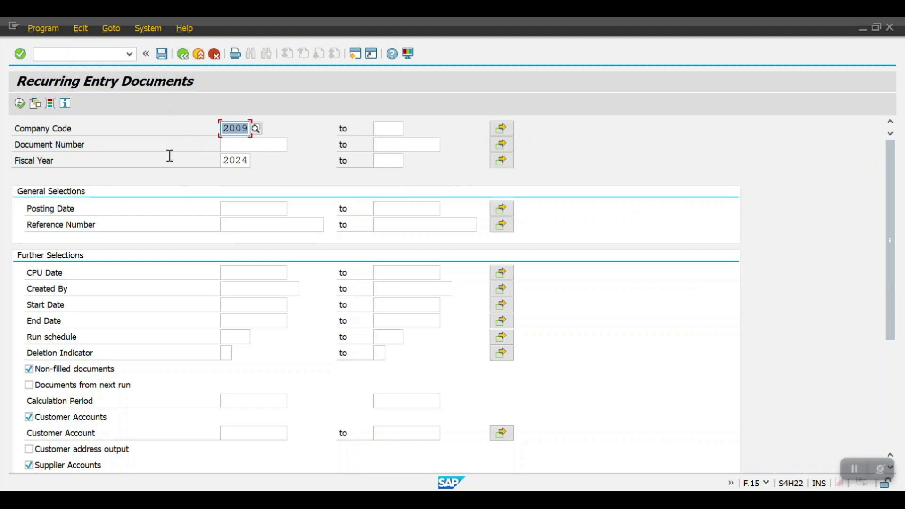
Reopen the batch input session overview with transaction SM35.
left_click(77, 53)
type("/")
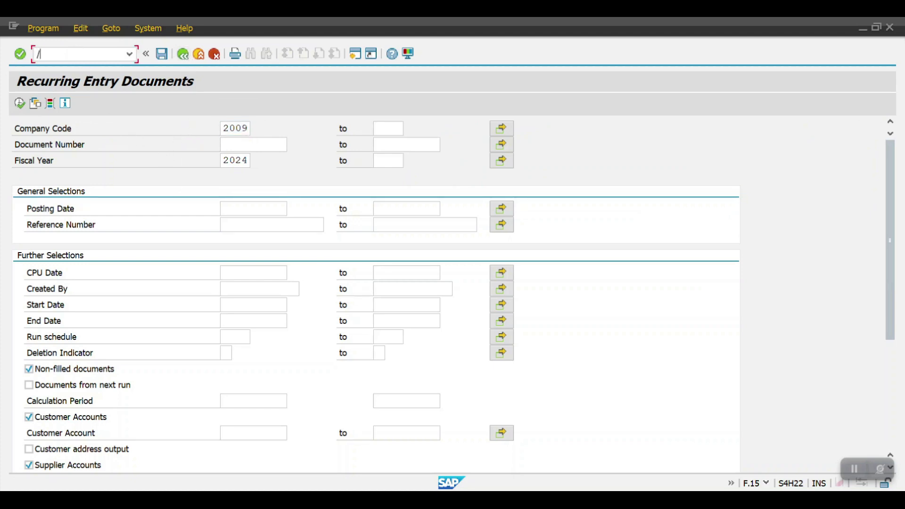
type("nsm35")
key("Return")
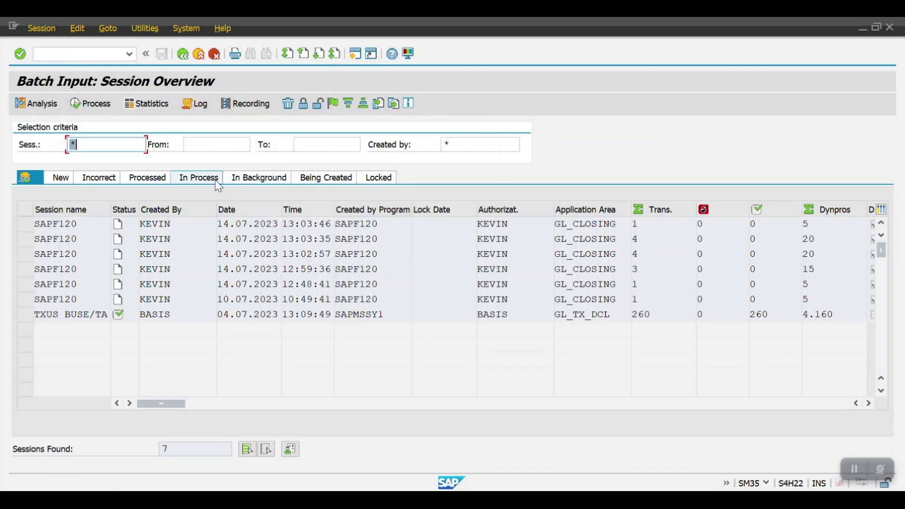
Check the batch input sessions under each status, from New, Incorrect and Processed to In Background, Being Created and Locked.
left_click(113, 177)
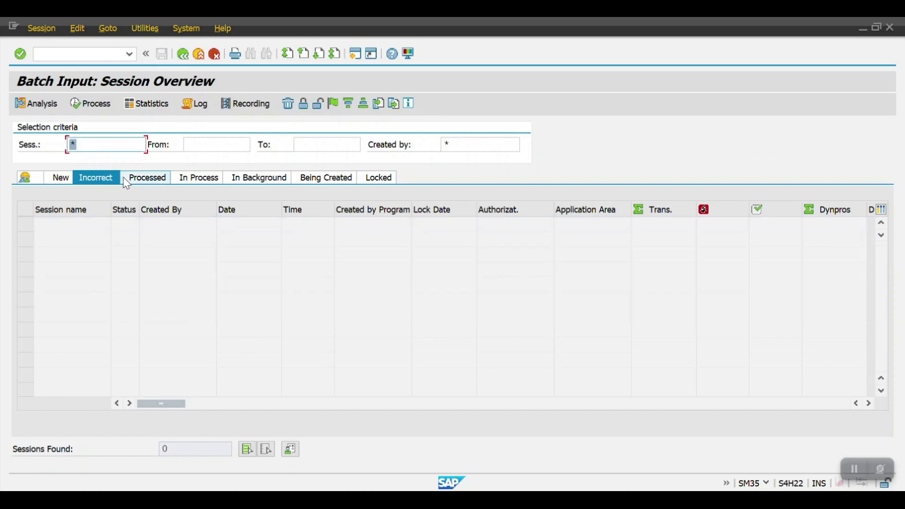
left_click(139, 177)
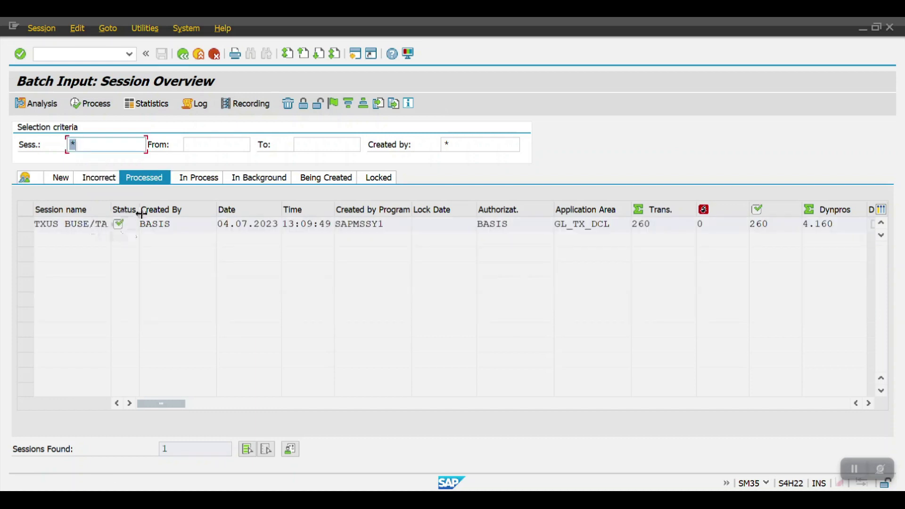
left_click(190, 181)
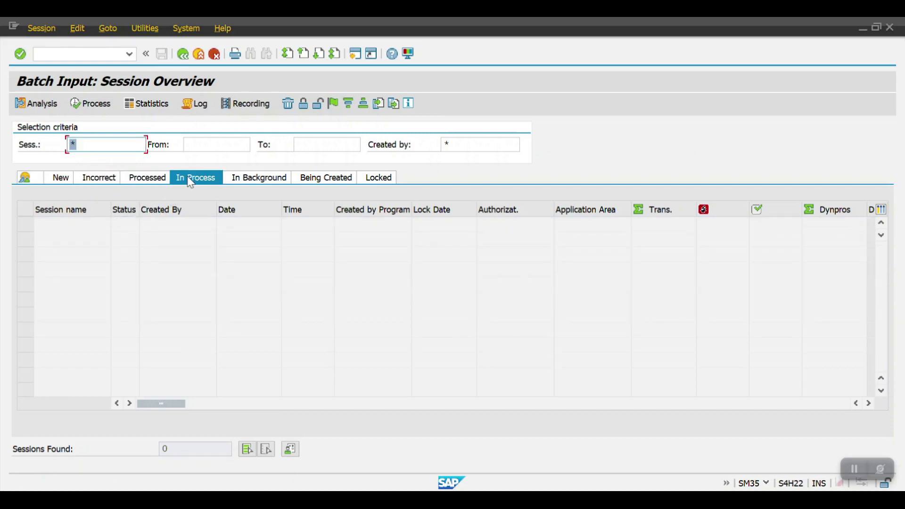
left_click(263, 177)
left_click(314, 178)
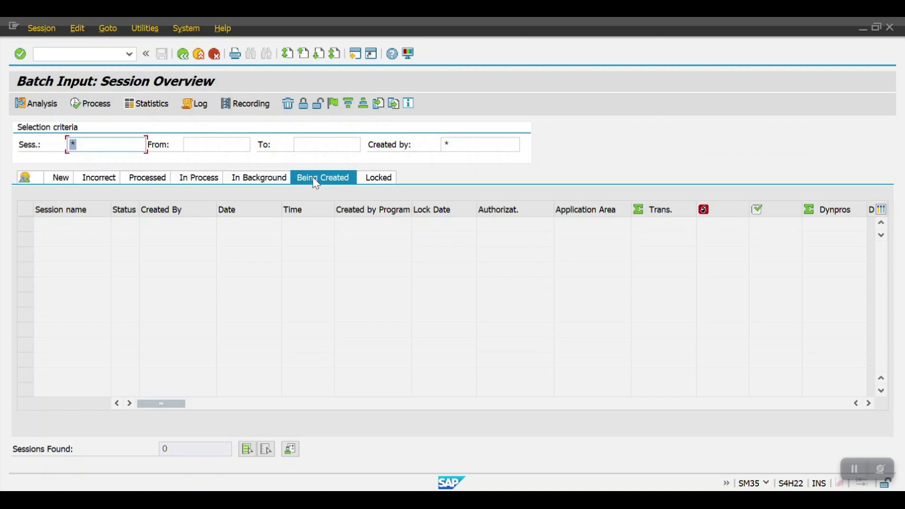
left_click(372, 179)
left_click(24, 177)
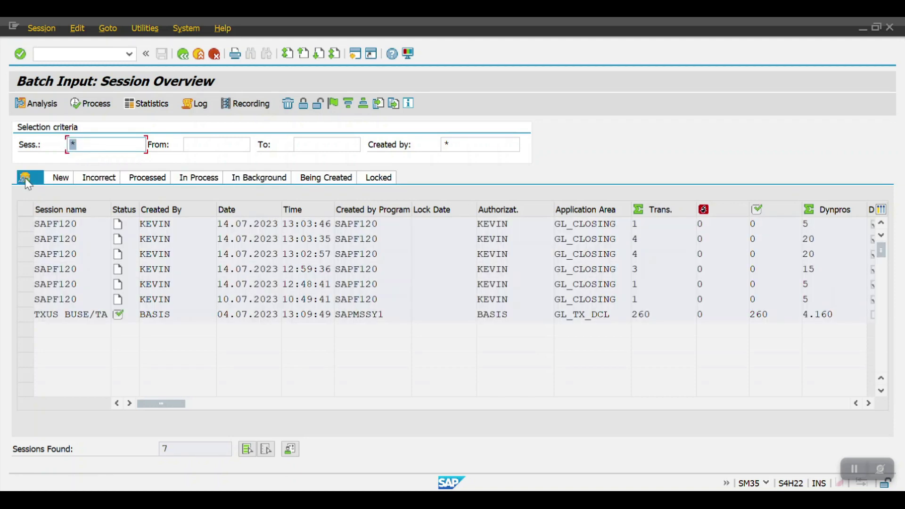
left_click(61, 178)
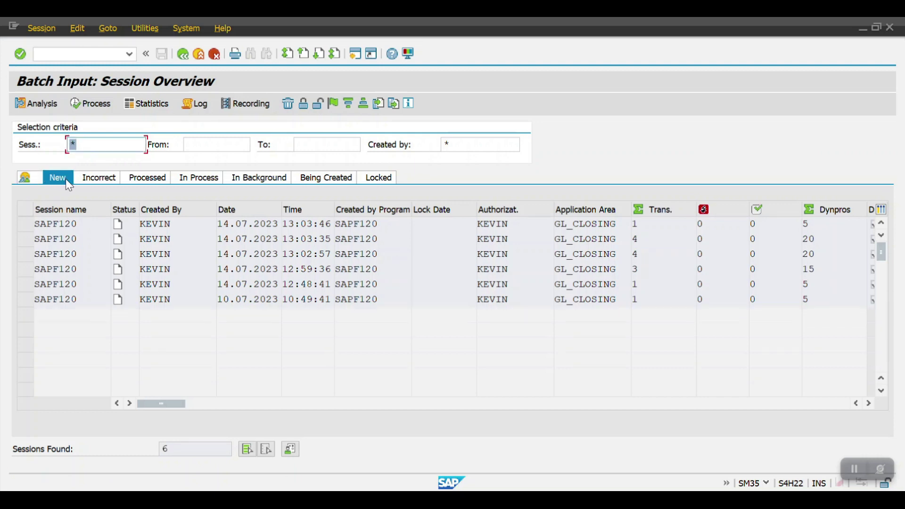
left_click(101, 179)
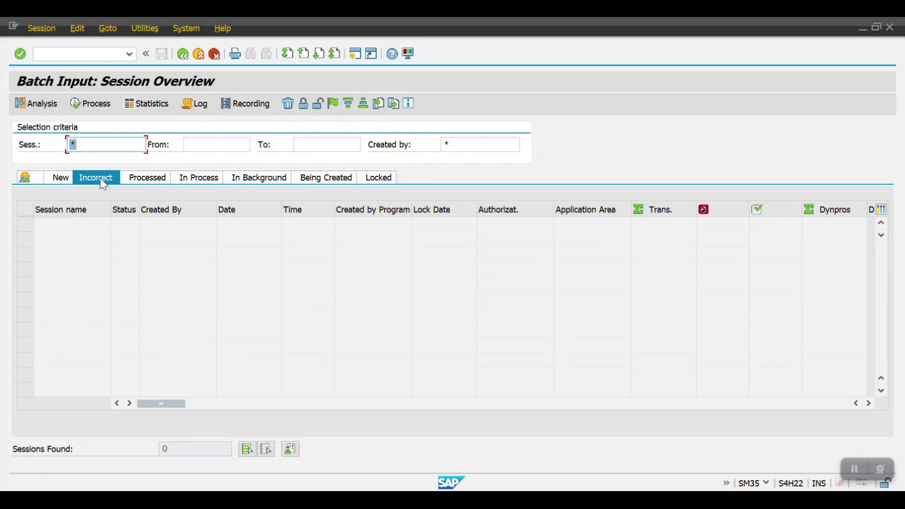
left_click(151, 180)
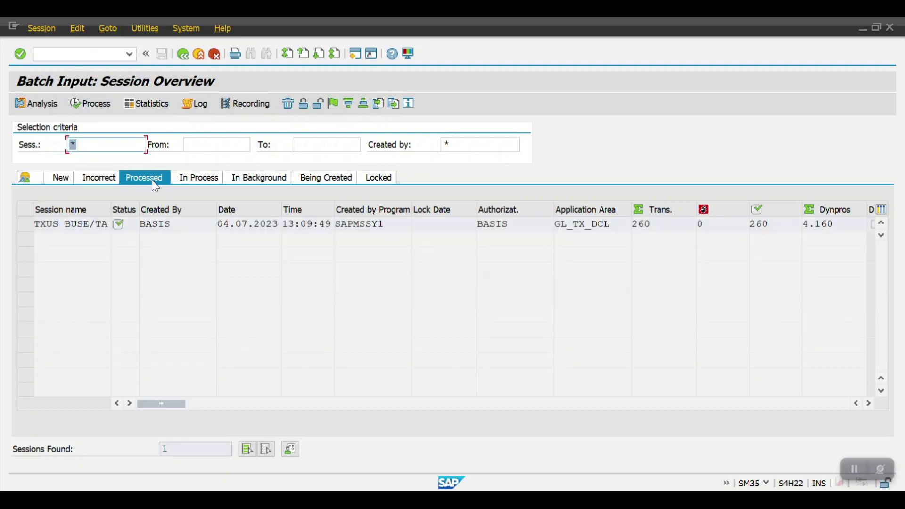
left_click(187, 184)
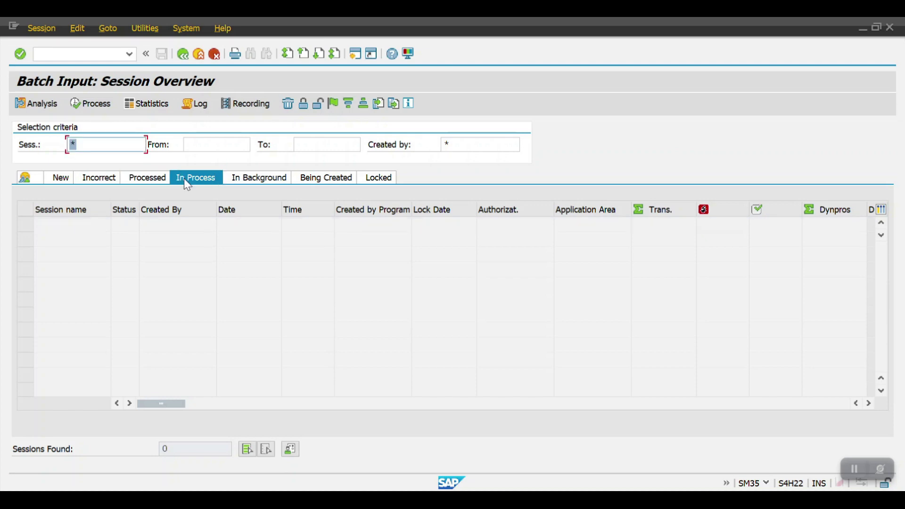
left_click(245, 179)
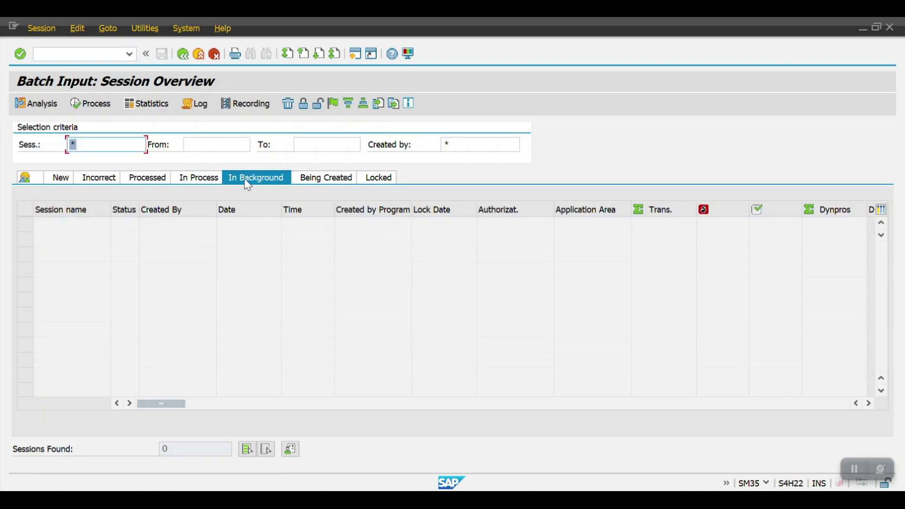
left_click(370, 180)
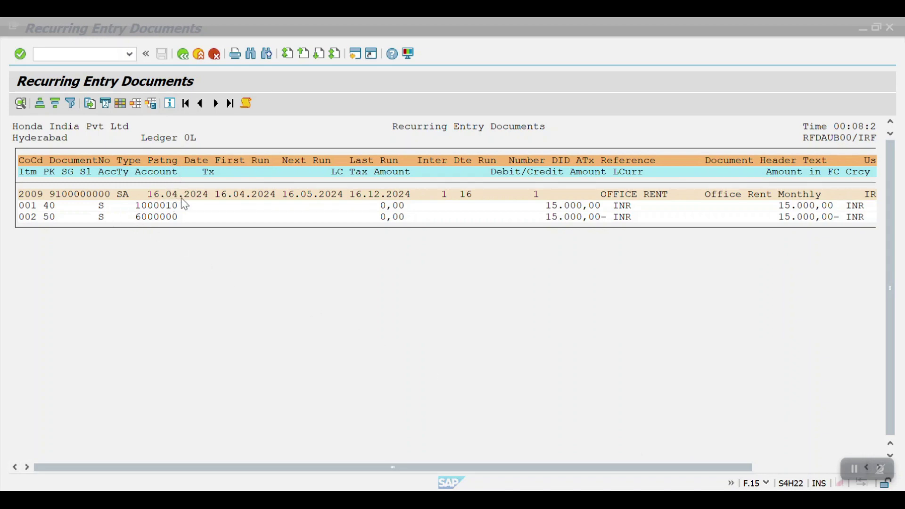
Examine the posting date and the remaining columns of the recurring entry documents list.
left_click(163, 195)
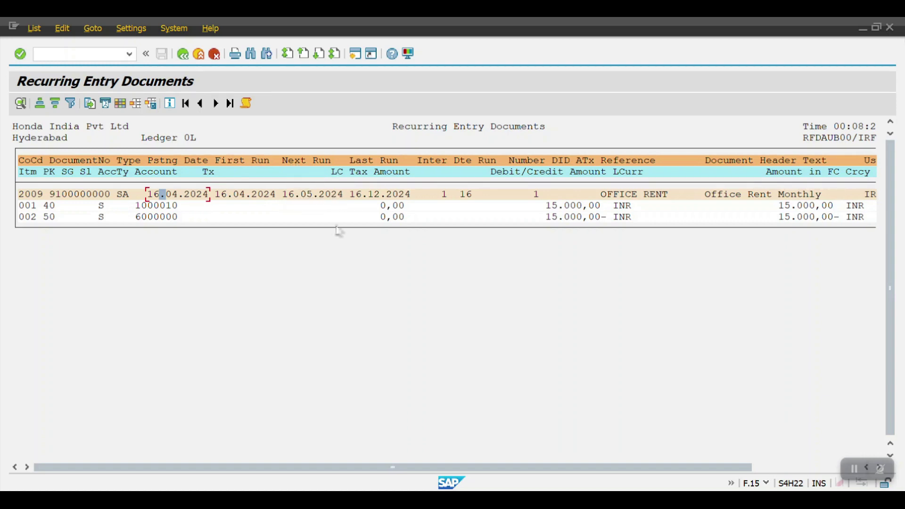
left_click_drag(404, 467, 644, 464)
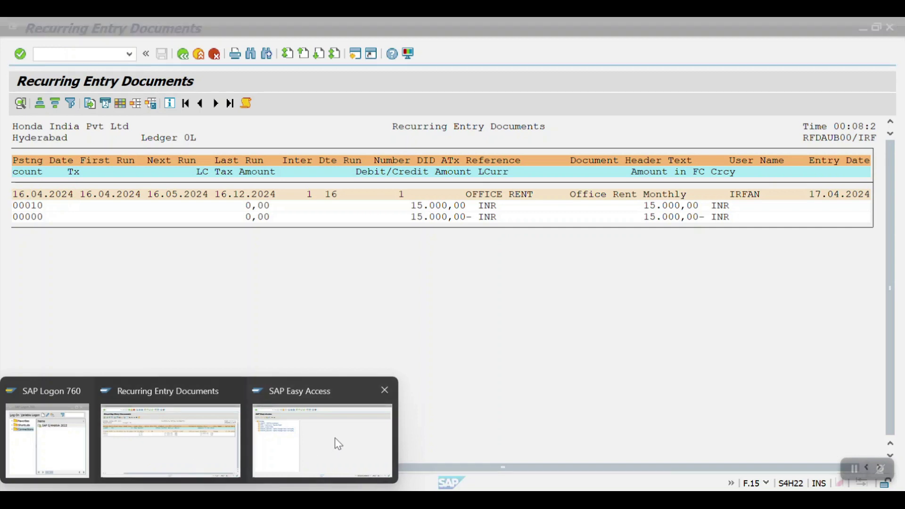
Switch to the SAP Easy Access session and start transaction FB03 to display documents.
left_click(335, 442)
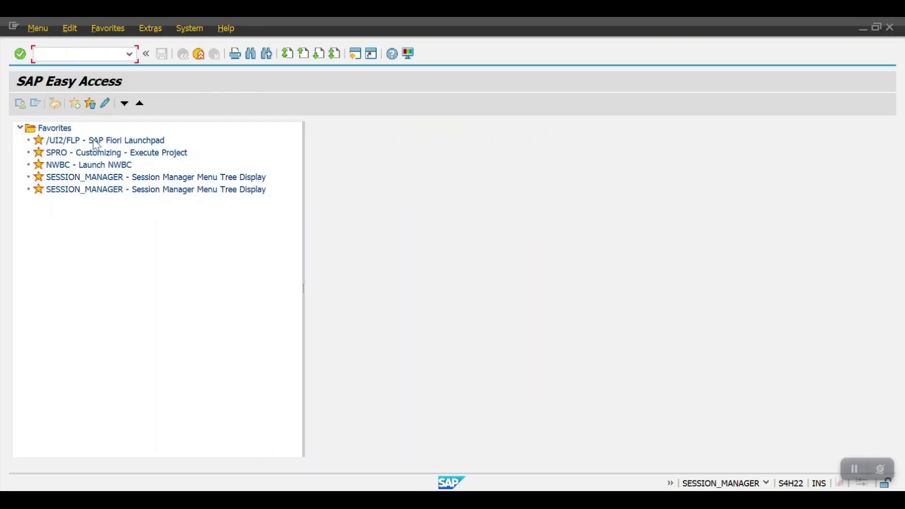
type("fb")
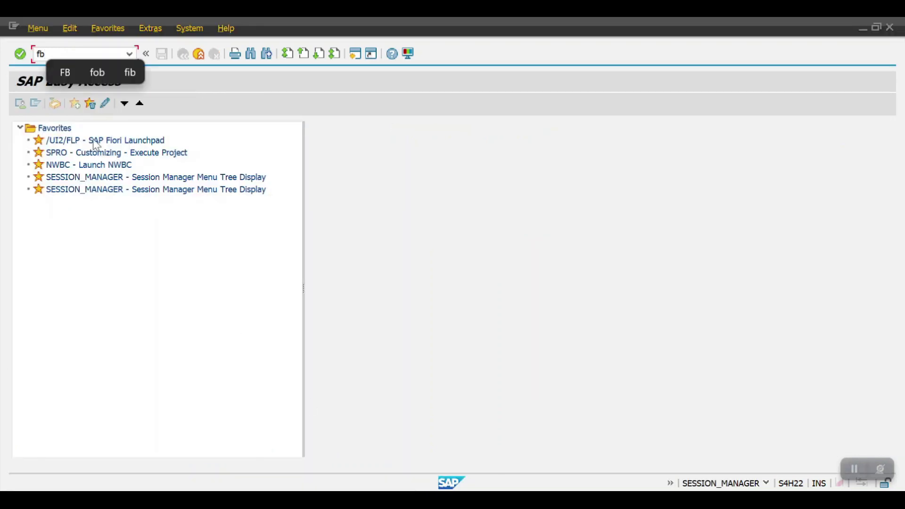
type("03")
key("Return")
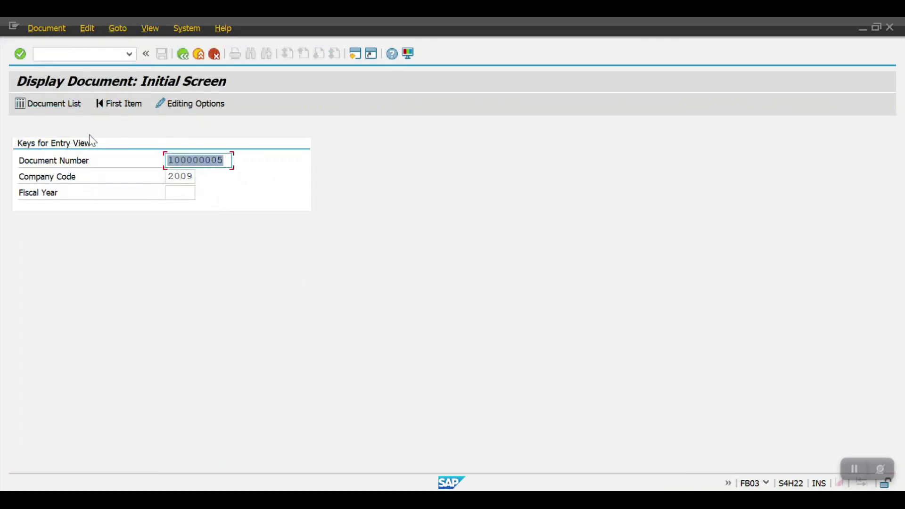
Run the document list for company code 2009, fiscal year 2024 and document type SA.
left_click(36, 104)
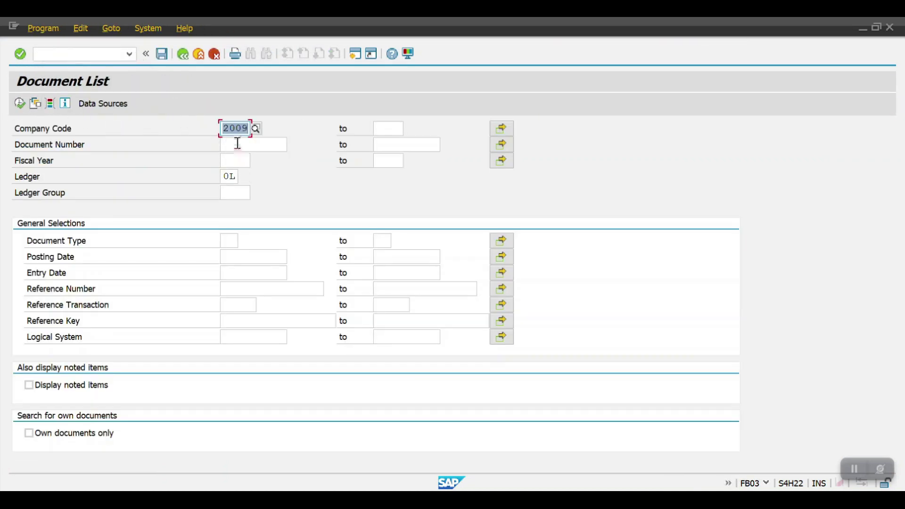
left_click(239, 161)
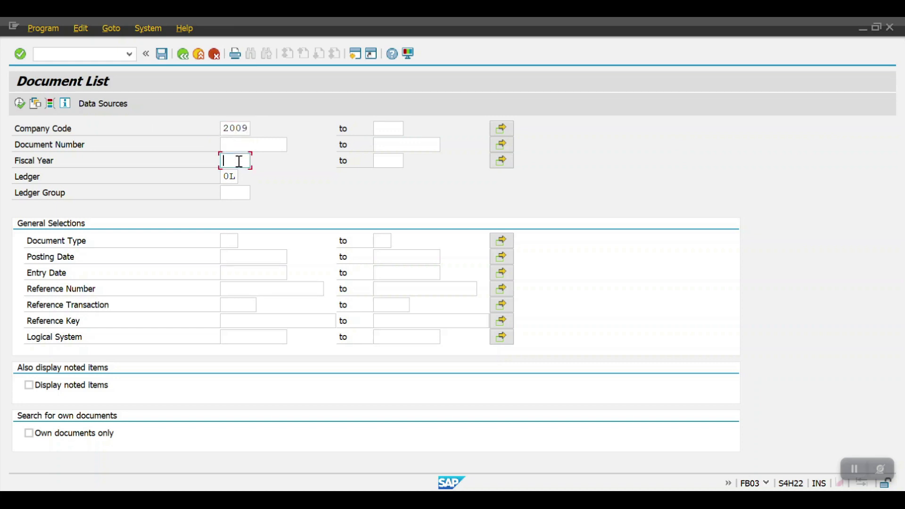
type("2024")
left_click(227, 241)
type("SA")
key("Return")
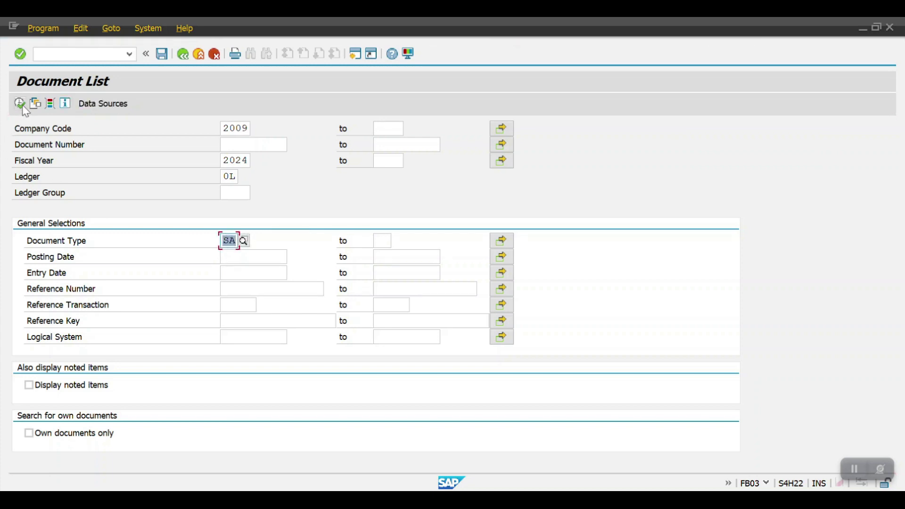
left_click(20, 104)
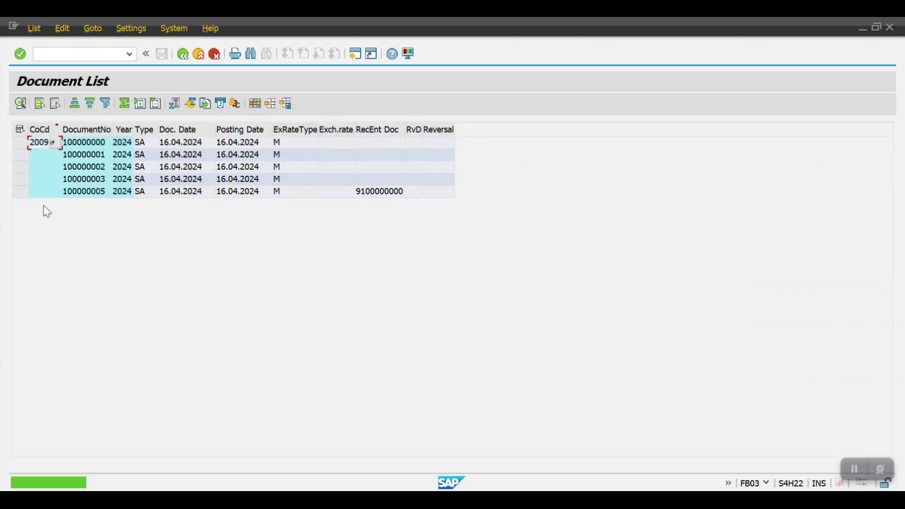
Widen the recurring entry document column, then open the document that has a recurring entry reference and check its reference text.
left_click_drag(405, 128, 474, 129)
left_click(374, 194)
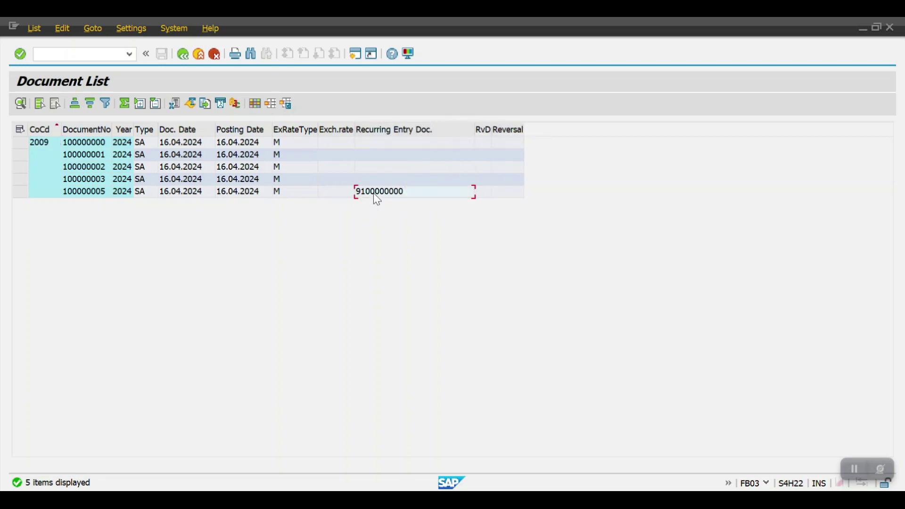
double_click(84, 192)
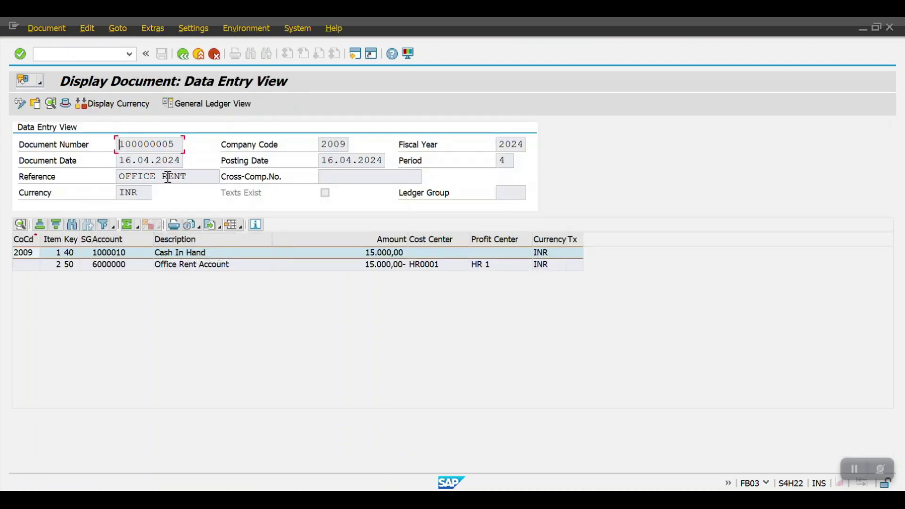
left_click_drag(195, 174, 111, 170)
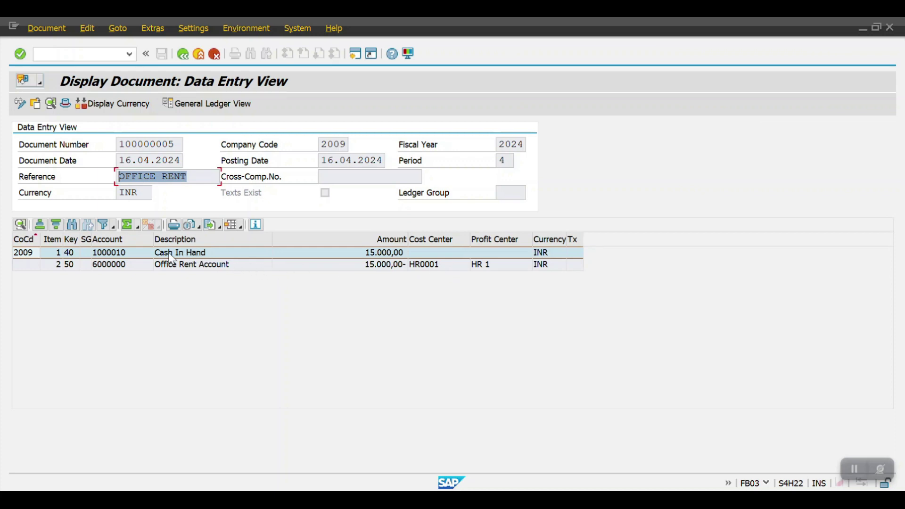
Examine the document header's header text, session name and recurring entry document, and close the header details.
left_click(64, 102)
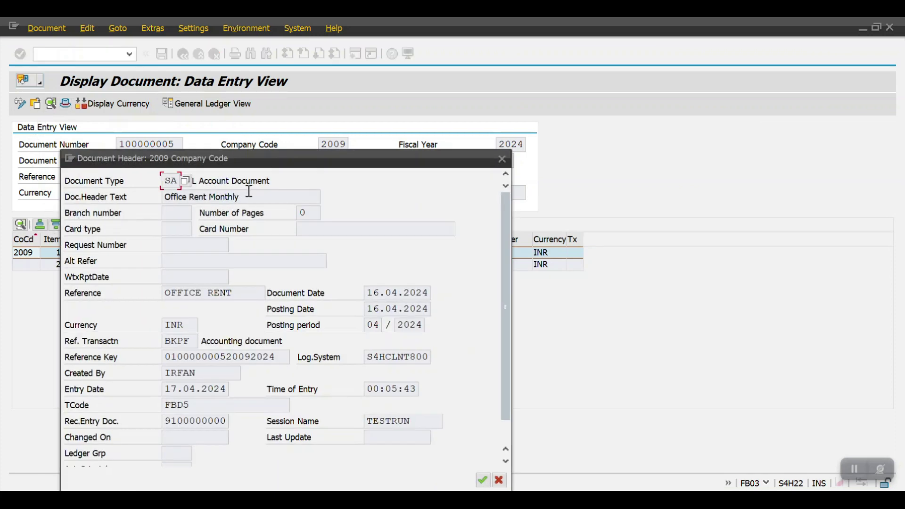
left_click_drag(250, 195, 189, 200)
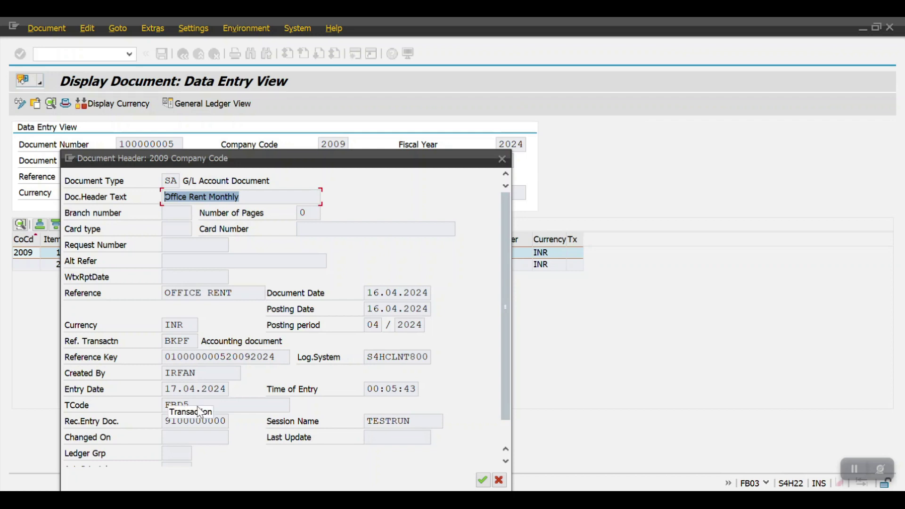
scroll(220, 390, "down", 2)
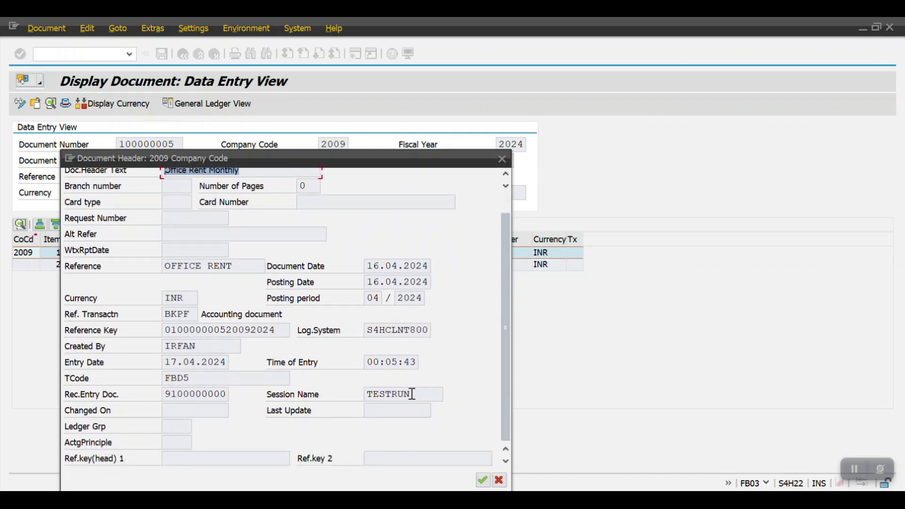
left_click_drag(409, 394, 369, 415)
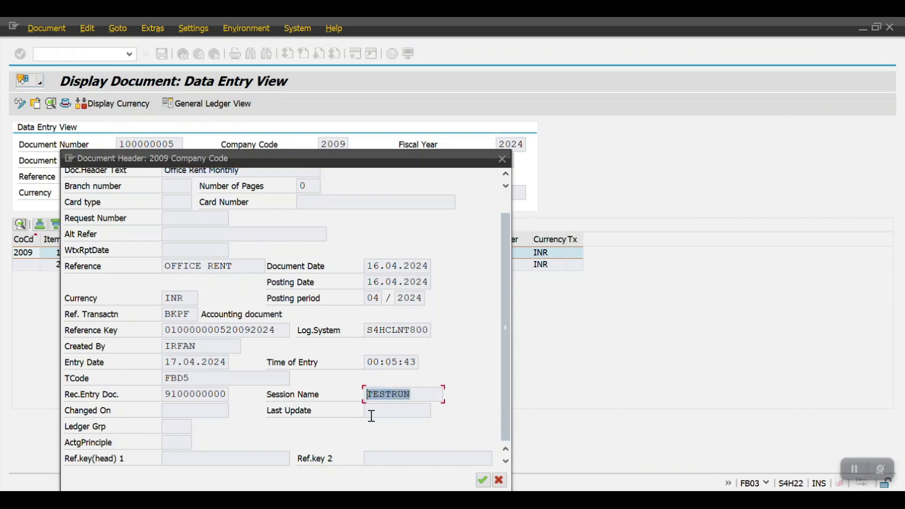
left_click_drag(161, 394, 224, 396)
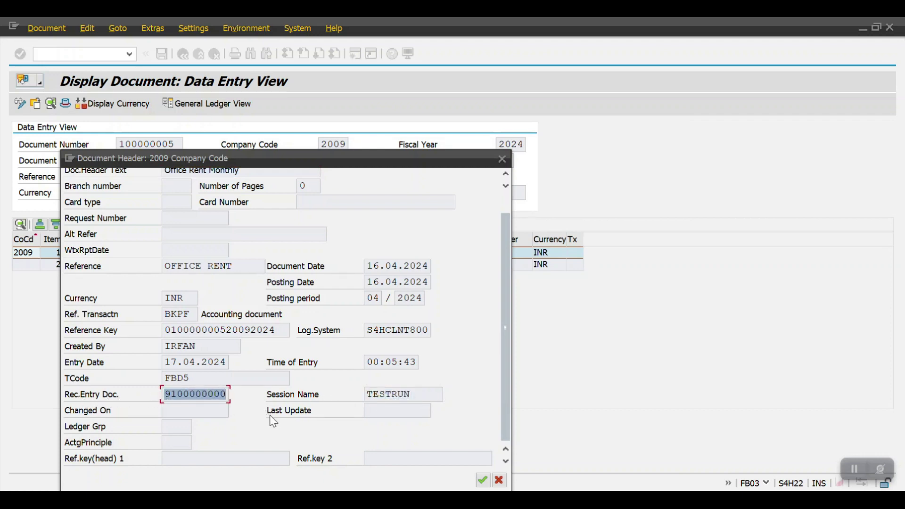
left_click(483, 480)
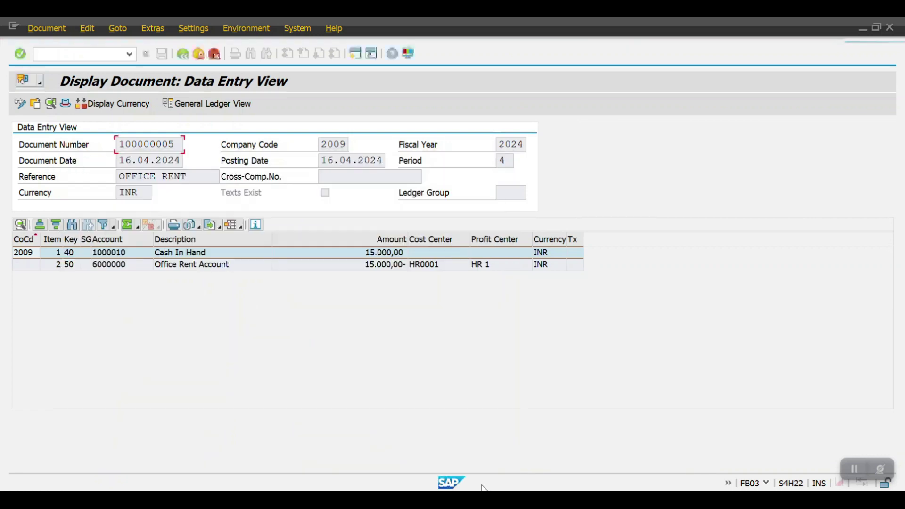
Return to the Recurring Entry Documents session and start transaction F.14 with company code 2009 and fiscal year 2024.
mouse_move(199, 500)
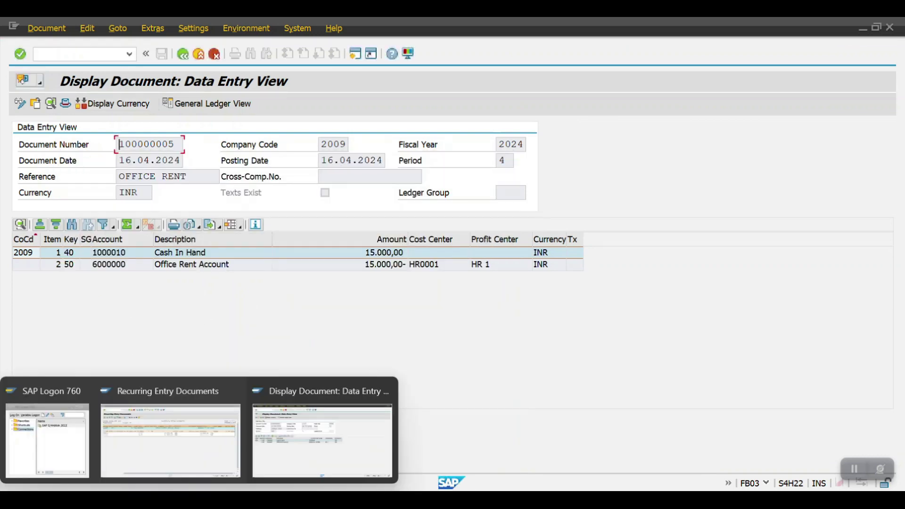
left_click(217, 454)
left_click(75, 51)
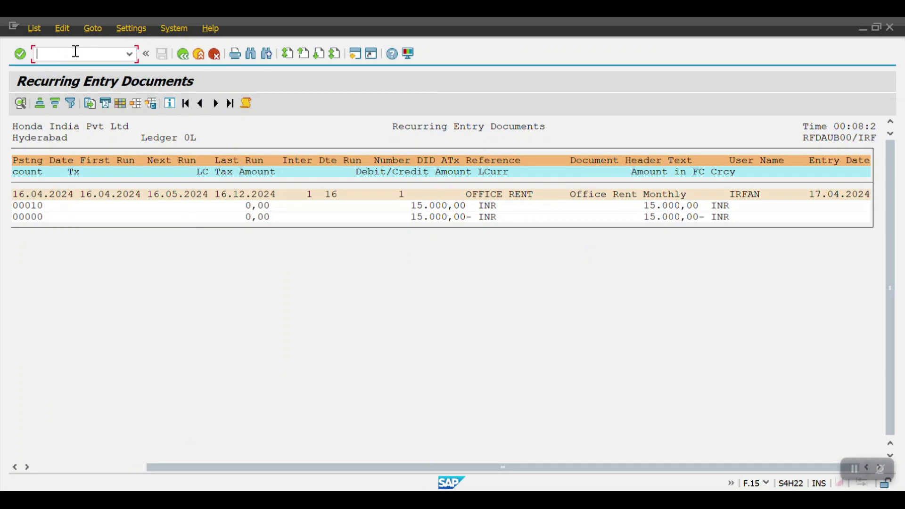
type("/NF.14")
key("Return")
key("Down")
key("Return")
key("Tab")
key("Tab")
key("Down")
key("Return")
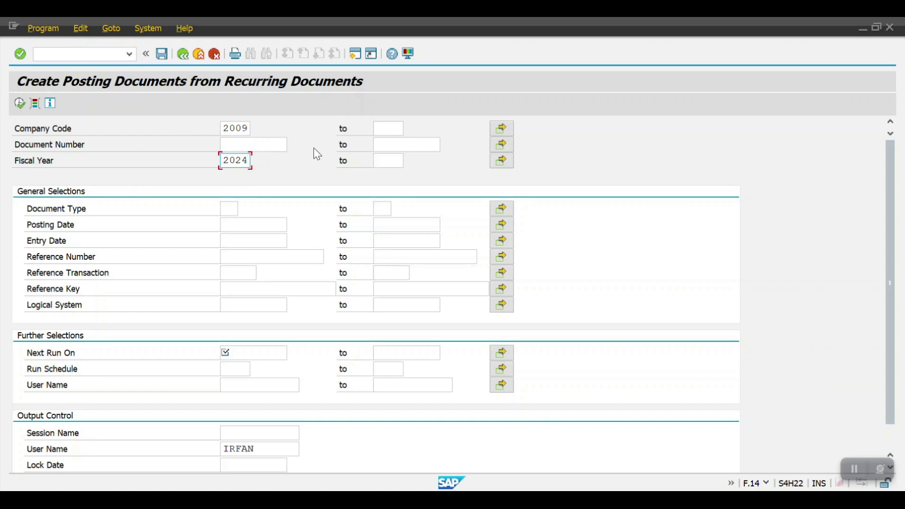
Restrict the posting run to document type SA and a next run date of 16.05.2024.
left_click(232, 209)
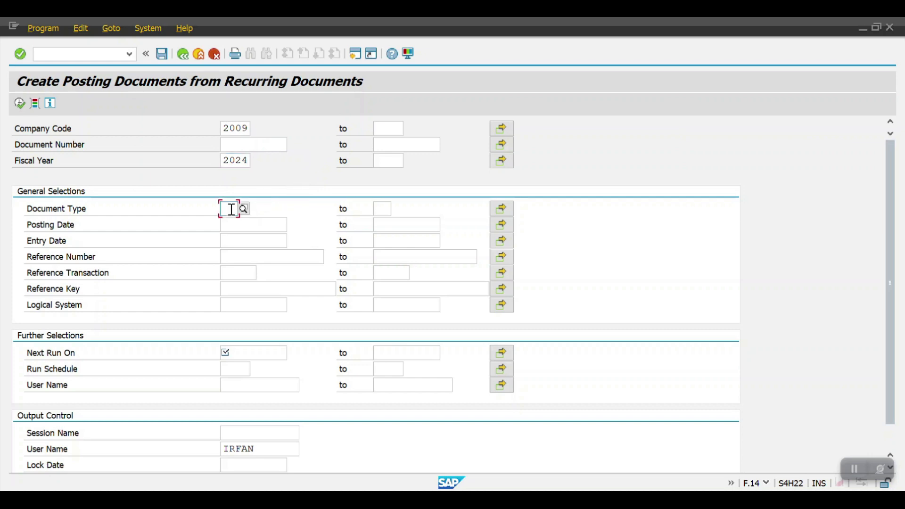
type("SA")
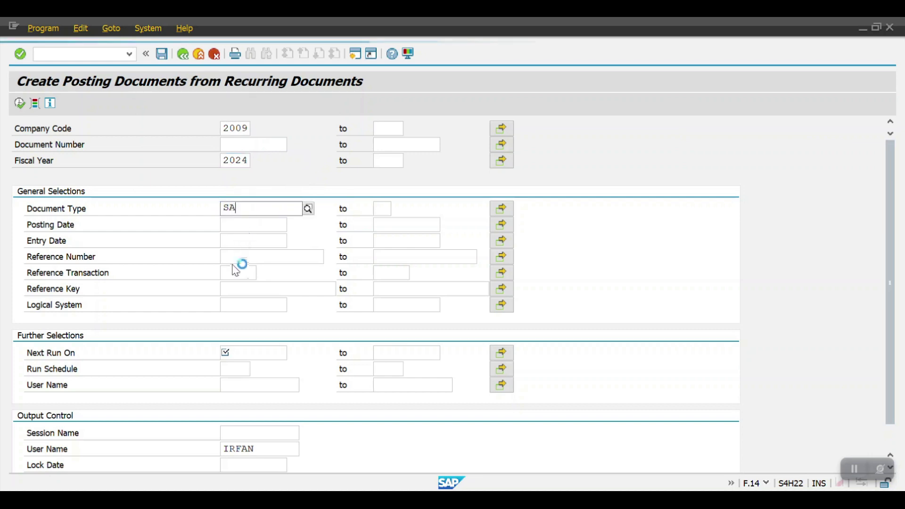
left_click(236, 236)
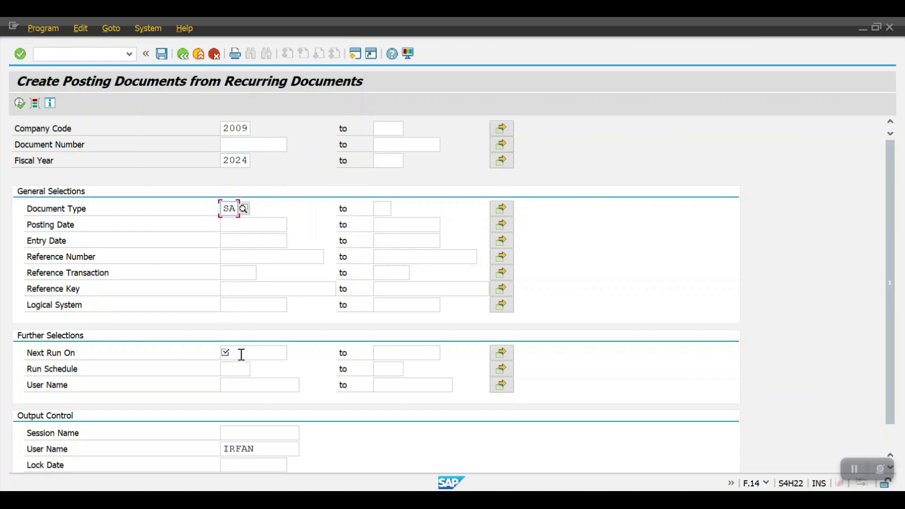
left_click(240, 354)
left_click(247, 381)
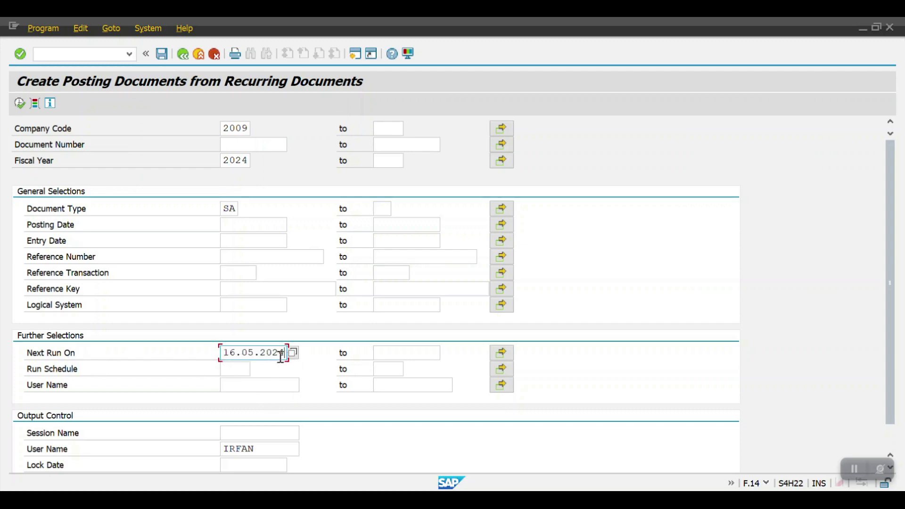
Name the batch input session TESTRUN1 and execute the run to create it.
scroll(249, 363, "down", 1)
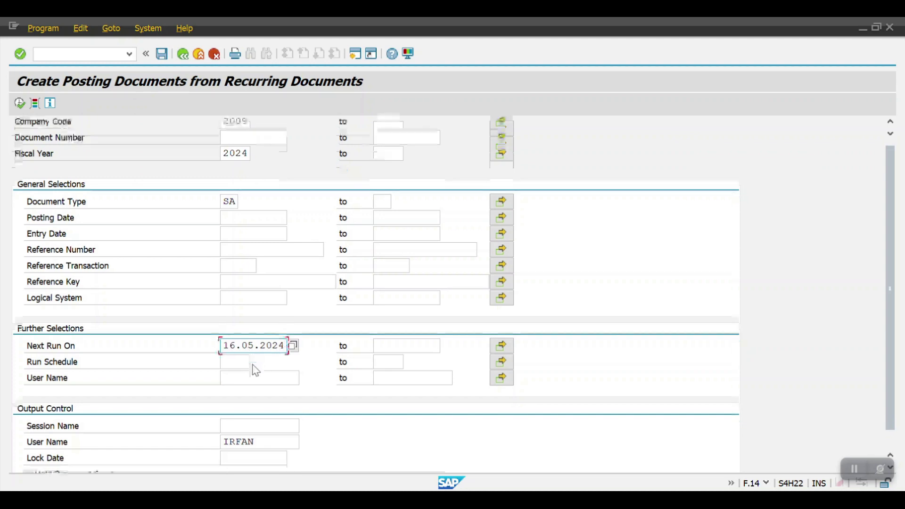
left_click(250, 404)
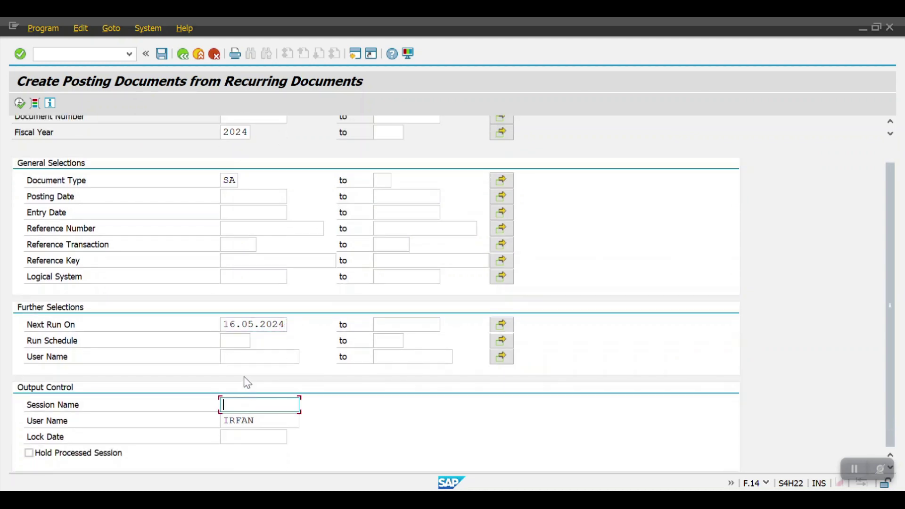
type("TESTRUN1")
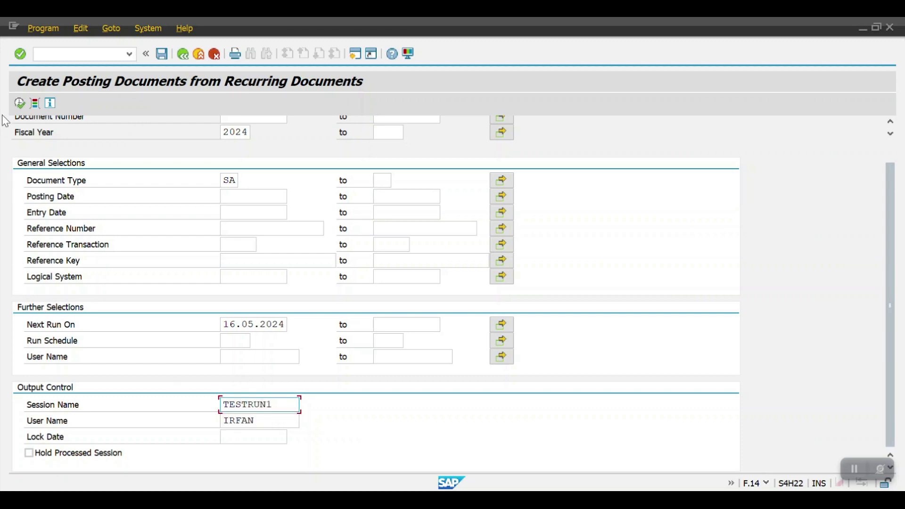
left_click(19, 103)
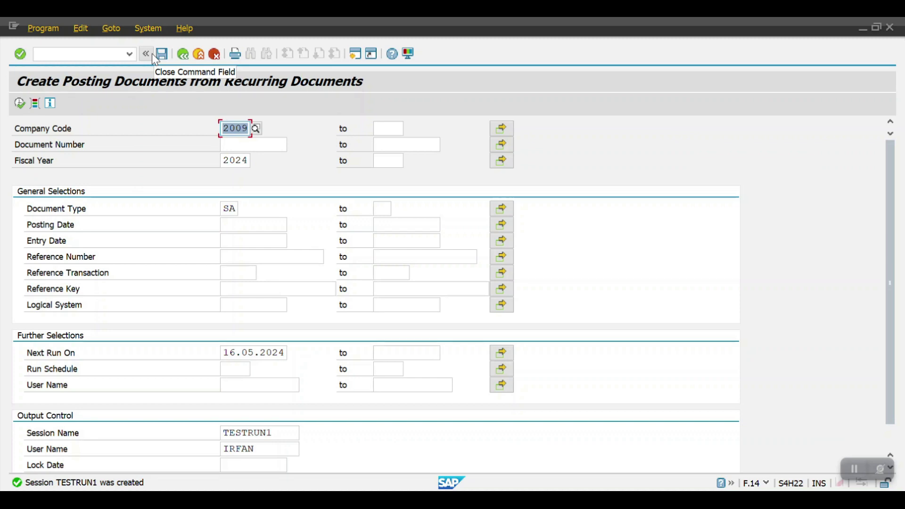
Open the batch input session overview with transaction SM35 from the F.14 selection screen.
left_click(85, 52)
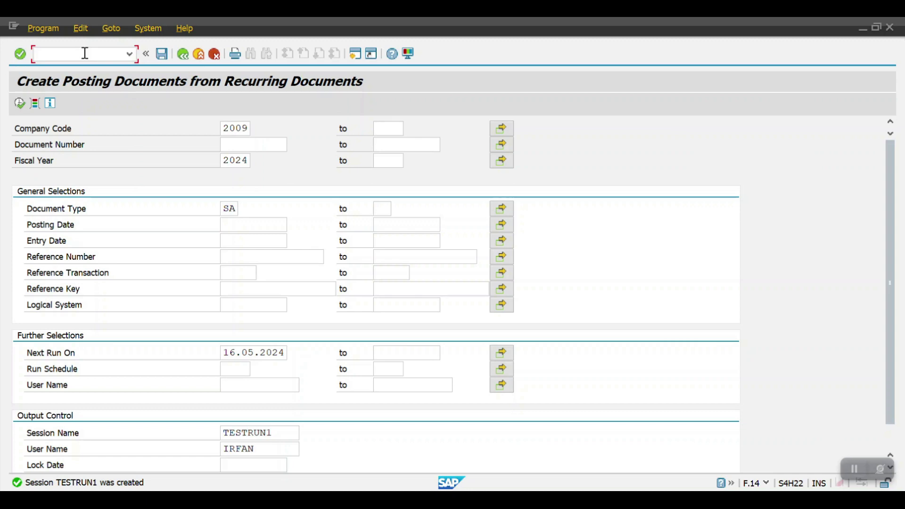
type("/NSM35")
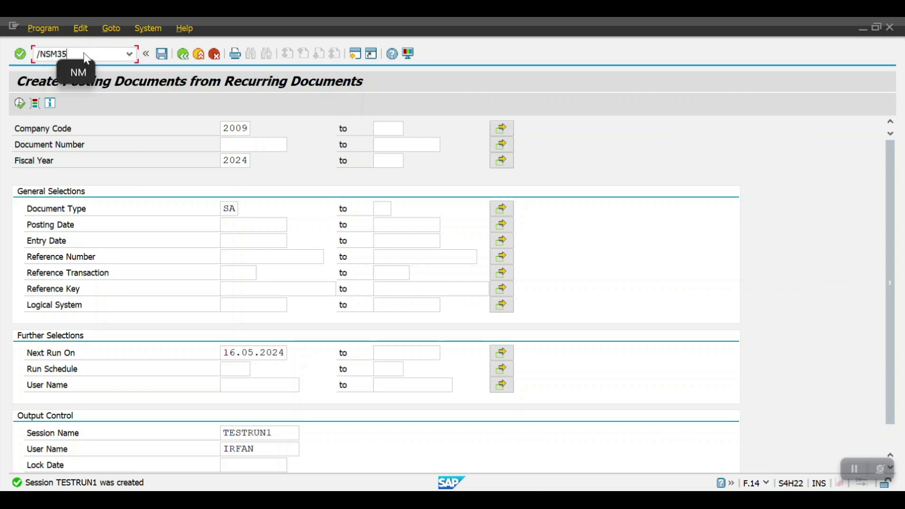
key("Return")
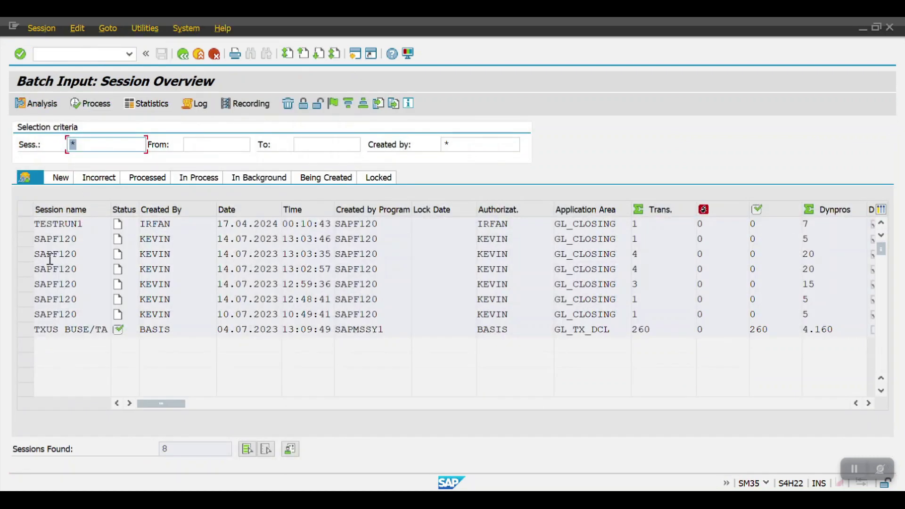
Process batch input session TESTRUN1 in Display errors only mode and return to the session overview.
left_click(26, 224)
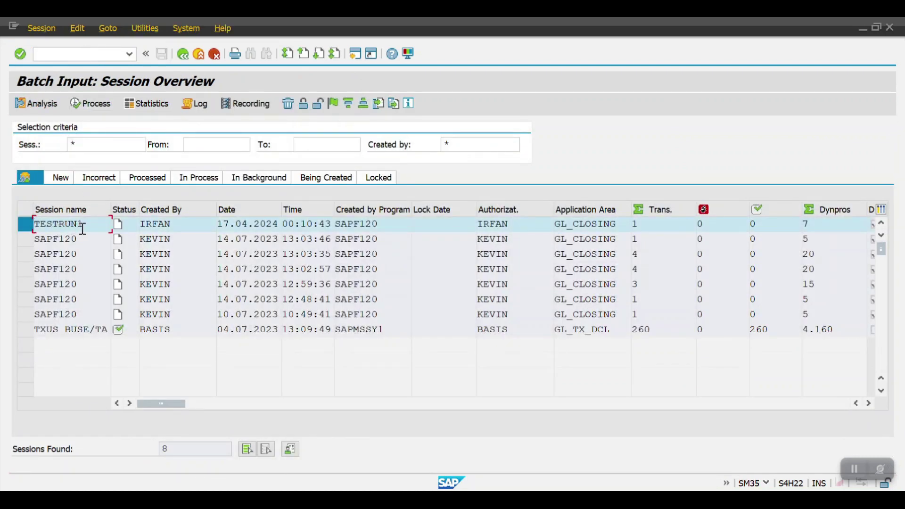
left_click(90, 104)
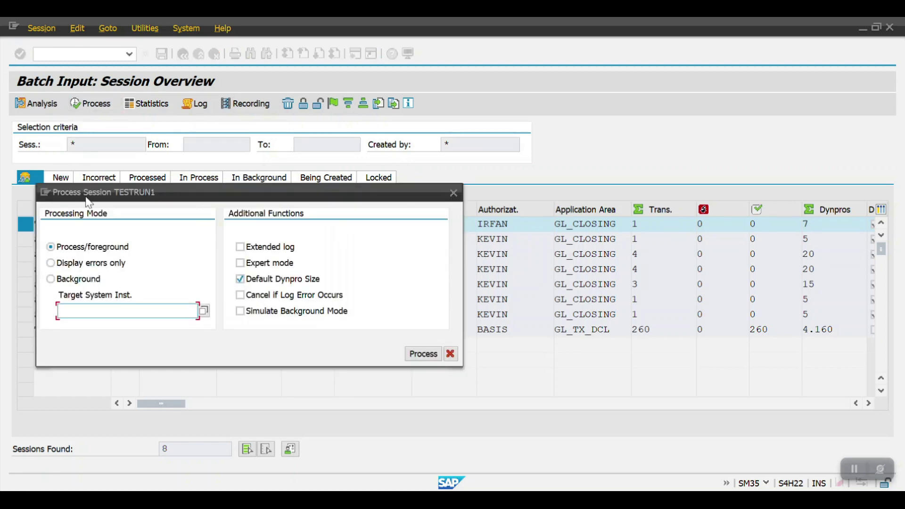
left_click(72, 264)
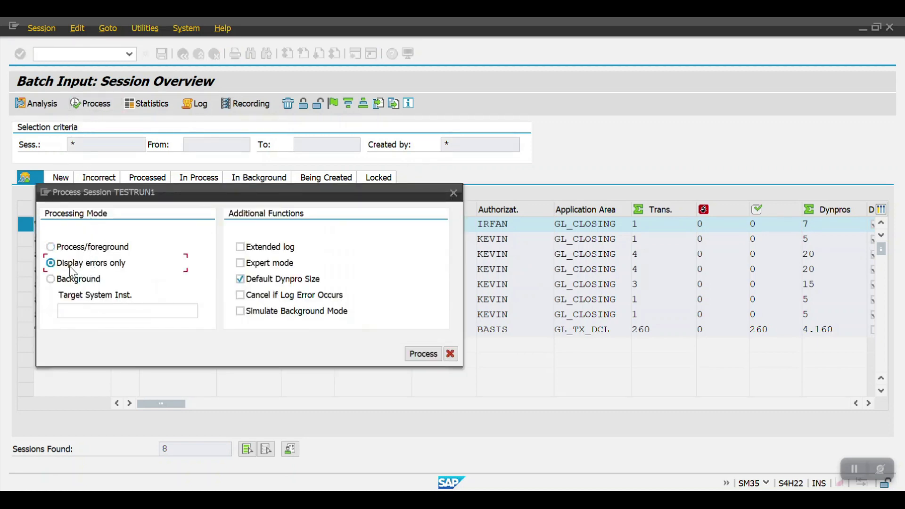
left_click(423, 359)
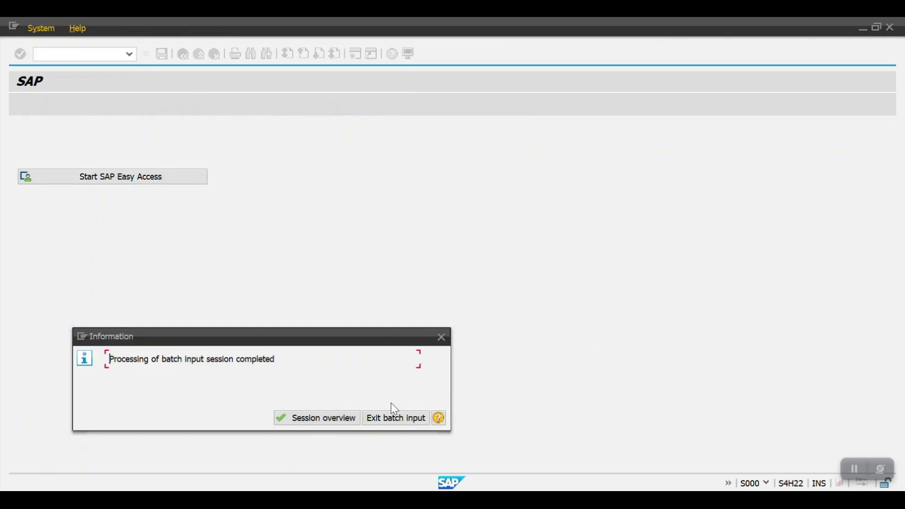
left_click(313, 417)
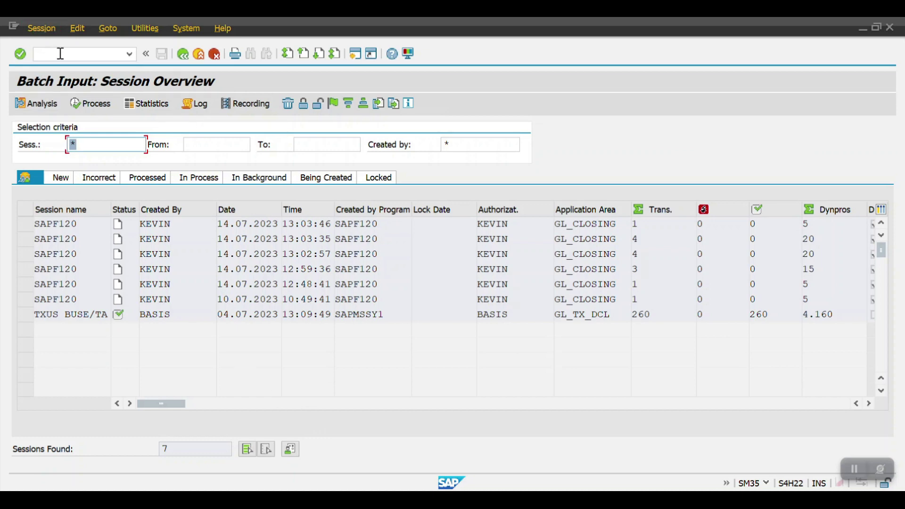
Open the batch input log of session TESTRUN1 from the log overview.
left_click(191, 108)
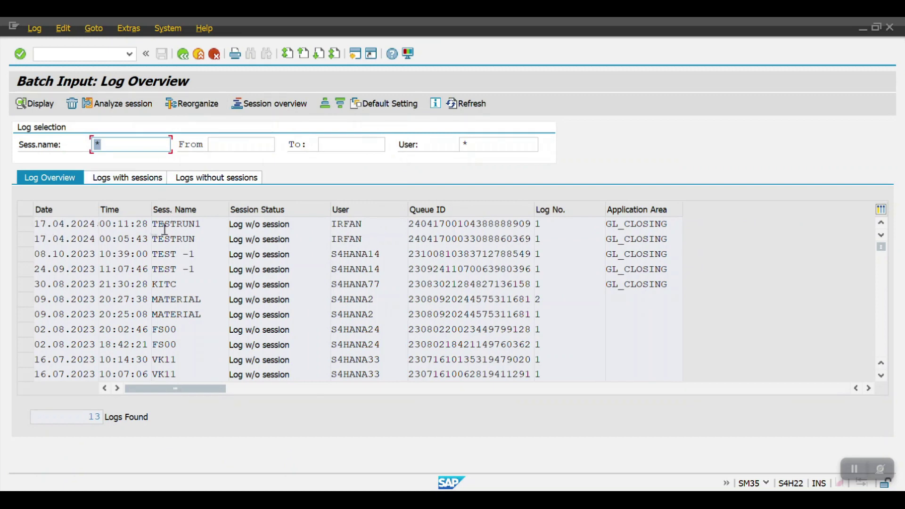
left_click(26, 225)
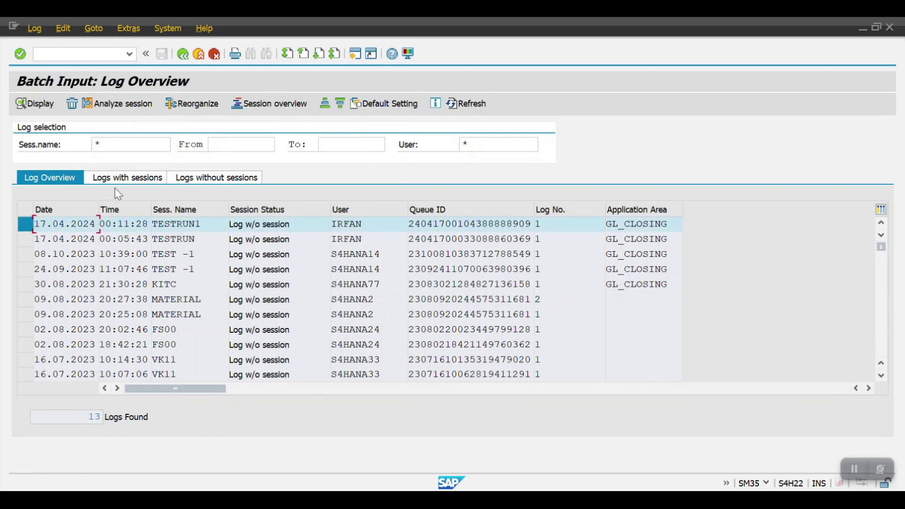
left_click(127, 179)
left_click(28, 181)
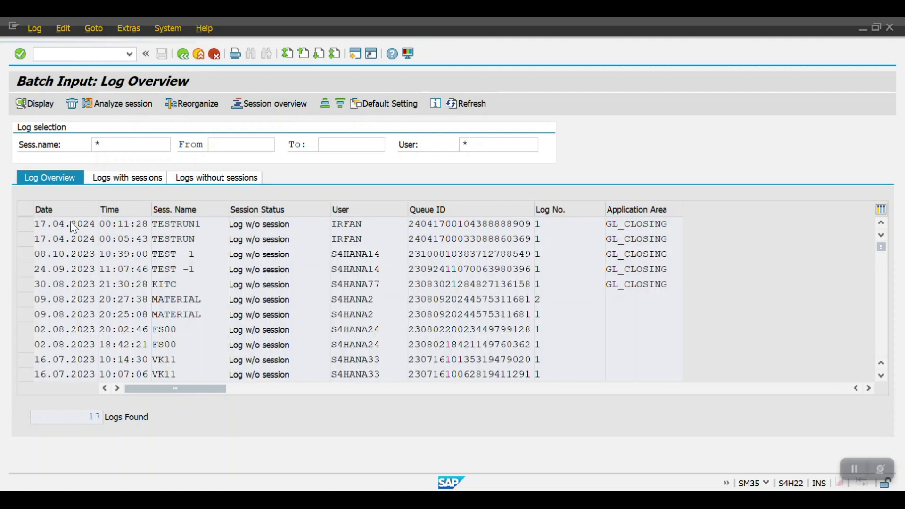
double_click(71, 224)
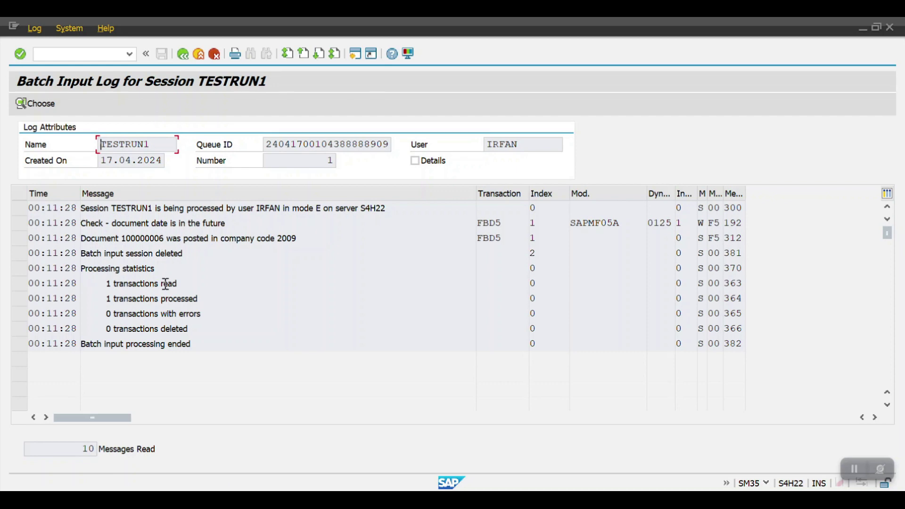
Review the processing statistics in the TESTRUN1 log, covering transactions read, processed, with errors and deleted.
left_click_drag(178, 284, 94, 283)
left_click_drag(198, 299, 106, 298)
left_click_drag(202, 313, 97, 313)
left_click_drag(190, 328, 100, 330)
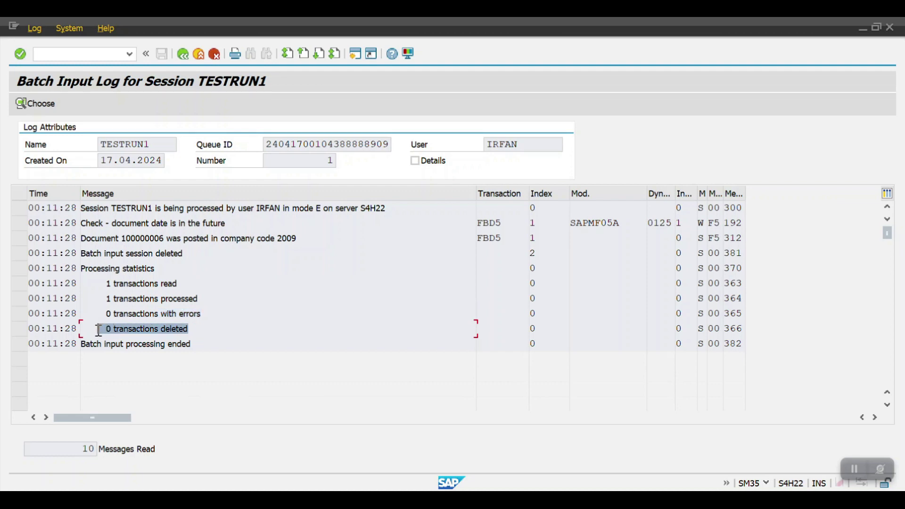
left_click_drag(199, 298, 98, 299)
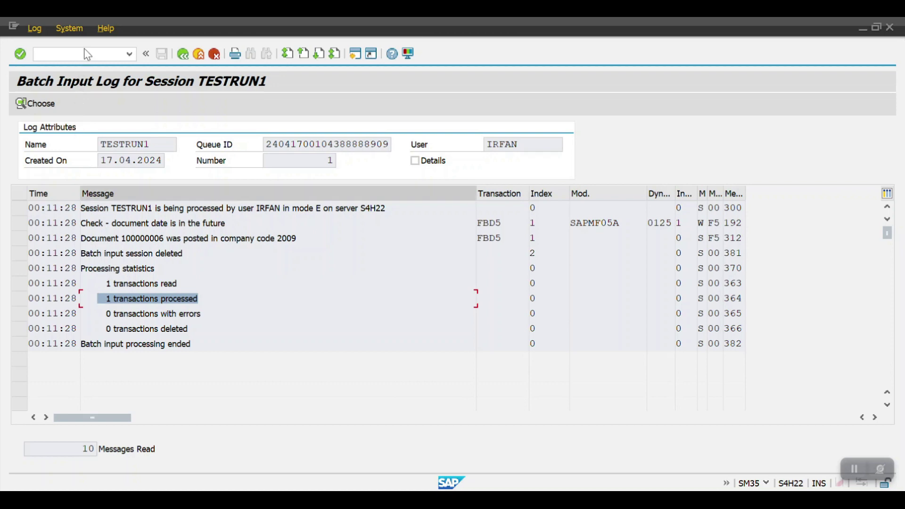
Run transaction F.15 to list the recurring entry documents for company code 2009 and fiscal year 2024.
left_click(61, 55)
type("/NF")
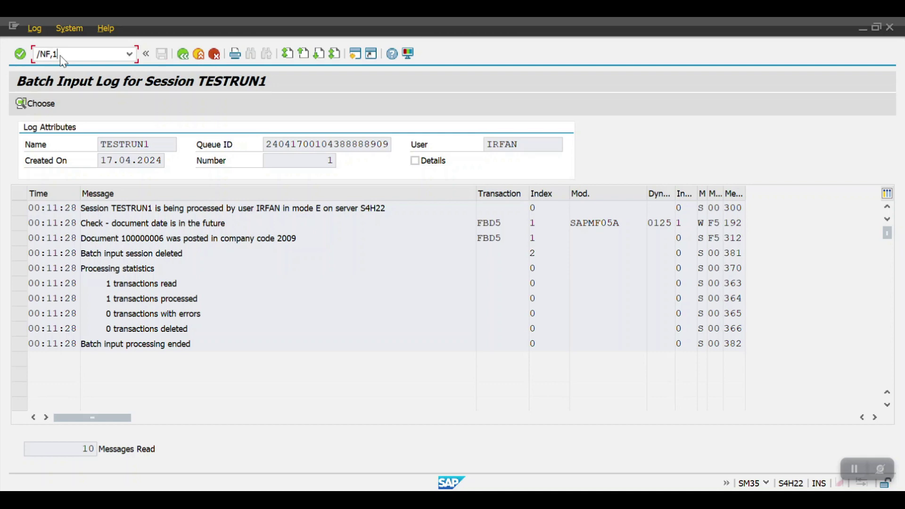
type(".15")
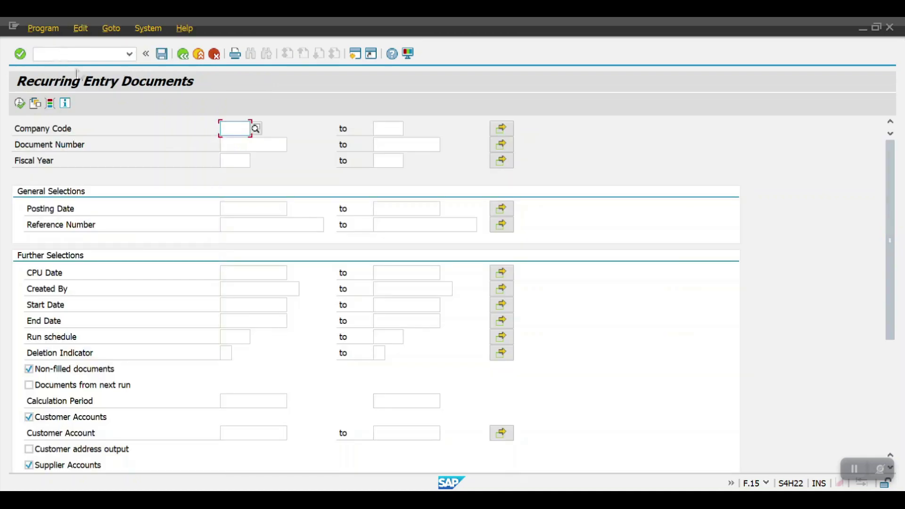
left_click(229, 128)
left_click(228, 143)
left_click(234, 161)
left_click(234, 173)
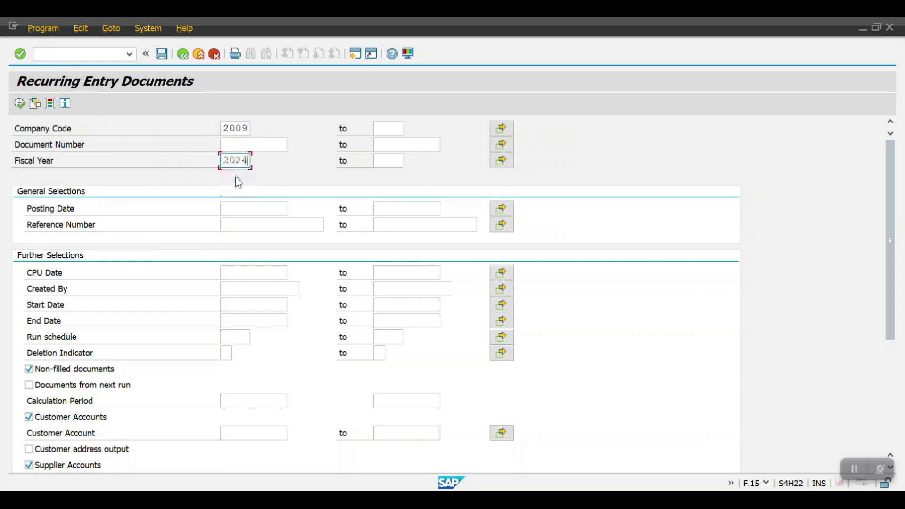
left_click(19, 103)
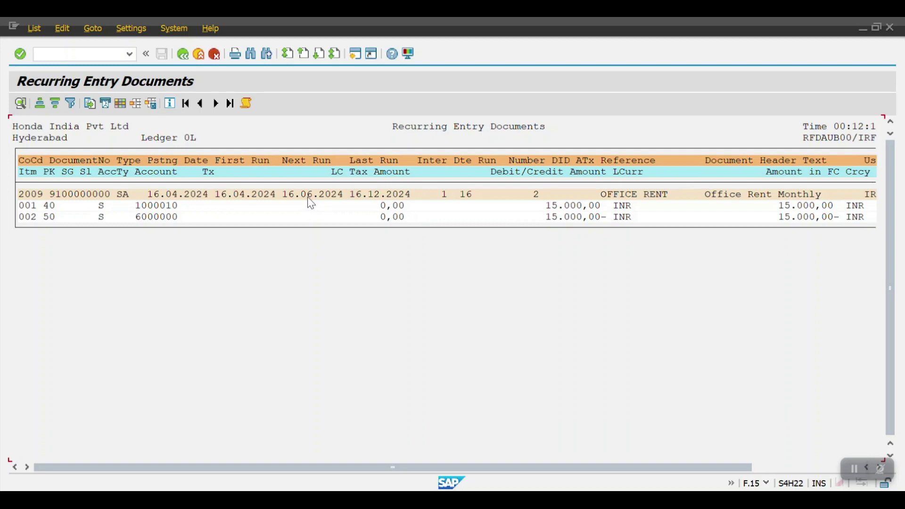
Review all columns of the office rent recurring entry, including its next run date, and return to the selection screen.
left_click_drag(365, 467, 565, 462)
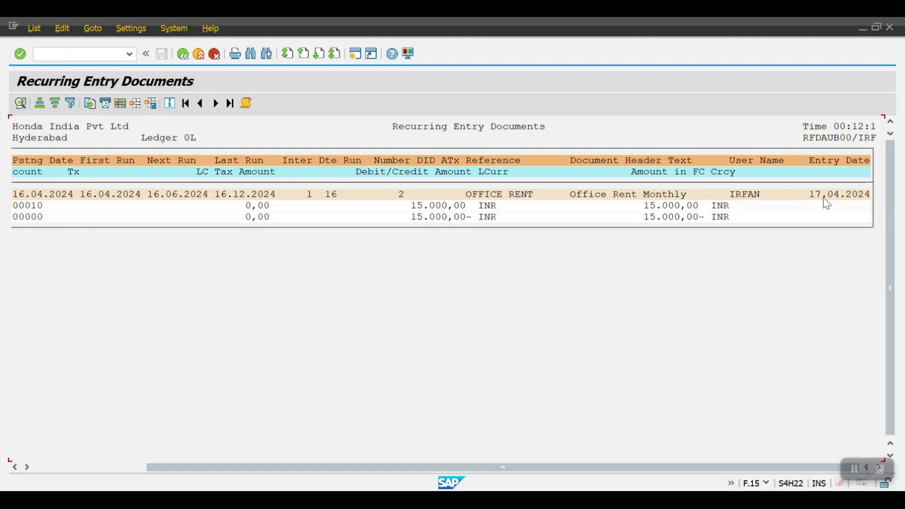
left_click_drag(436, 464, 200, 434)
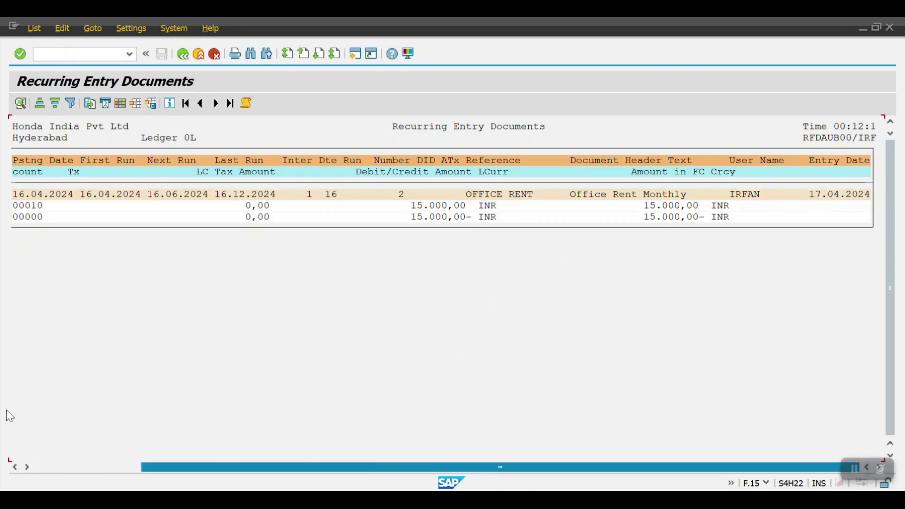
left_click_drag(24, 418, 21, 302)
left_click(185, 54)
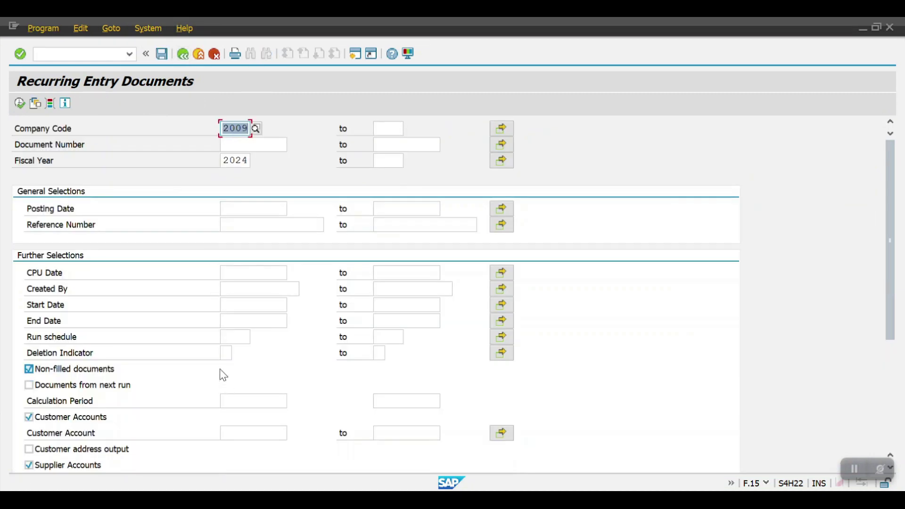
Look through the further selections and output control options of F.15 and check for available layouts.
scroll(223, 375, "down", 2)
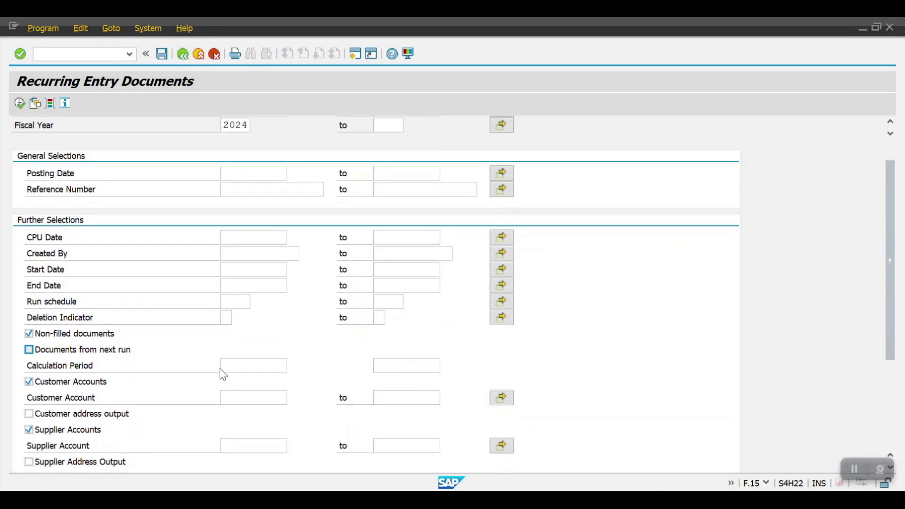
scroll(220, 373, "down", 3)
scroll(208, 377, "down", 2)
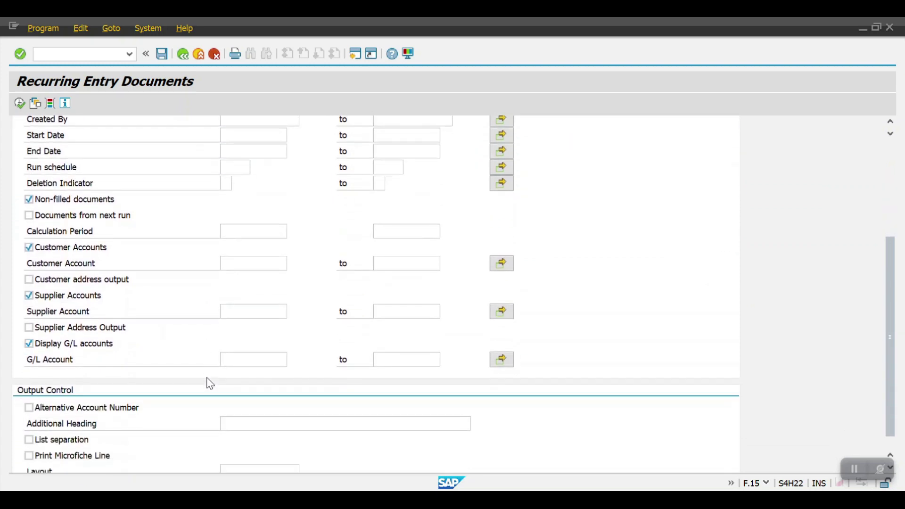
left_click(292, 453)
left_click(303, 451)
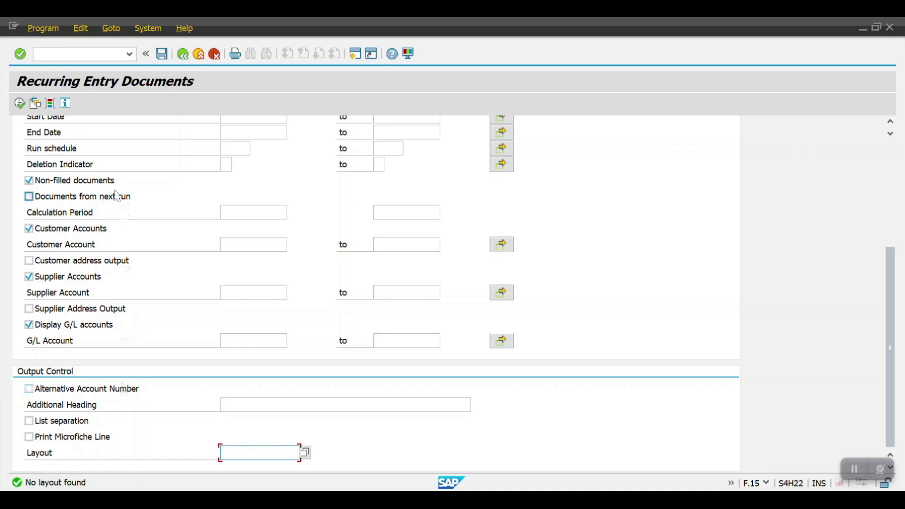
Start transaction FB03 and open its document list selection.
left_click(81, 54)
type("/nFBD3")
key("Return")
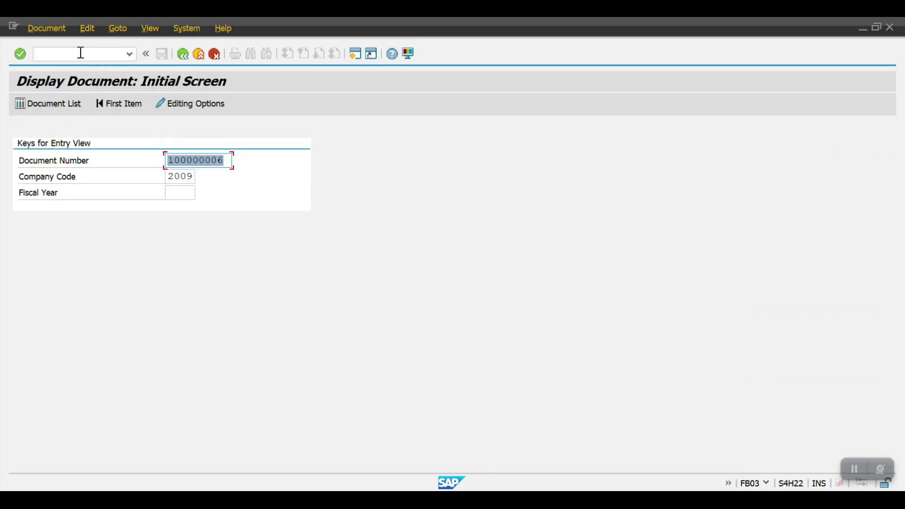
left_click(41, 108)
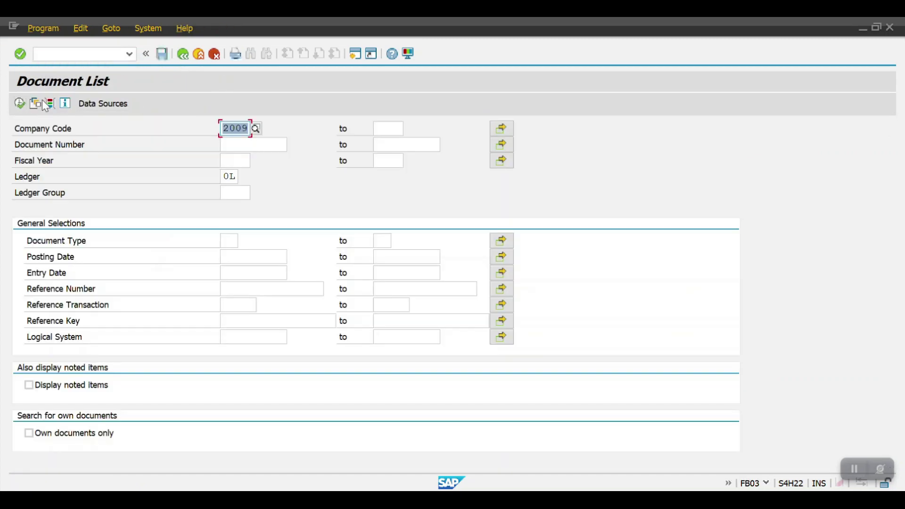
List the company code 2009 documents of type SA for fiscal year 2024.
left_click(240, 162)
type("2024")
left_click(235, 240)
type("SA")
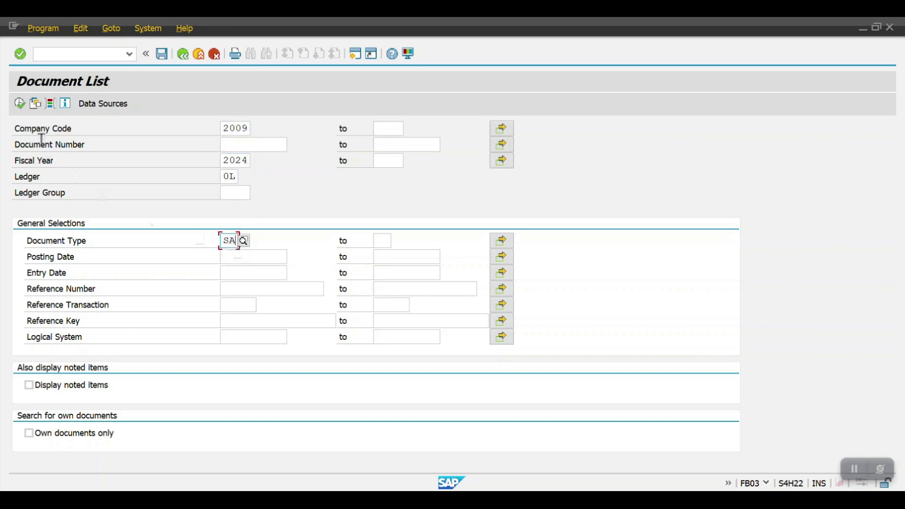
left_click(20, 104)
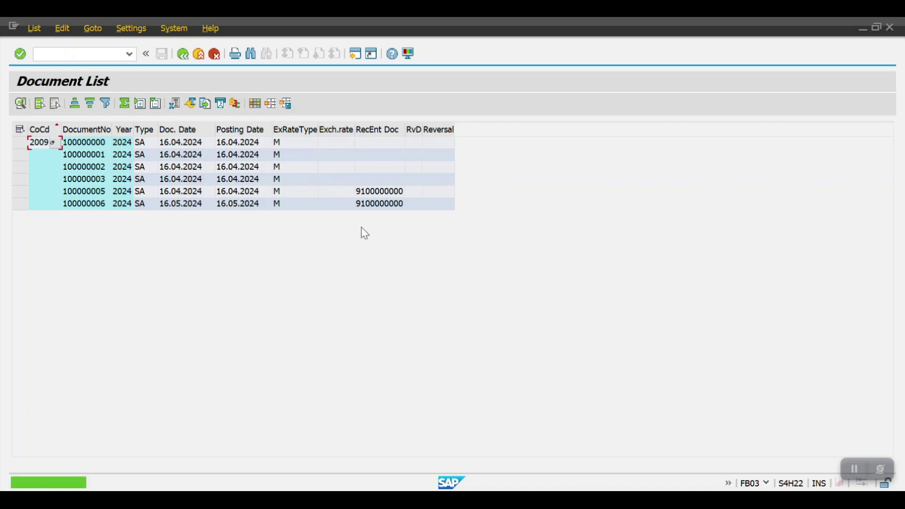
Open the recurring entry posting dated 16.05.2024 and check its posting period.
left_click(20, 206)
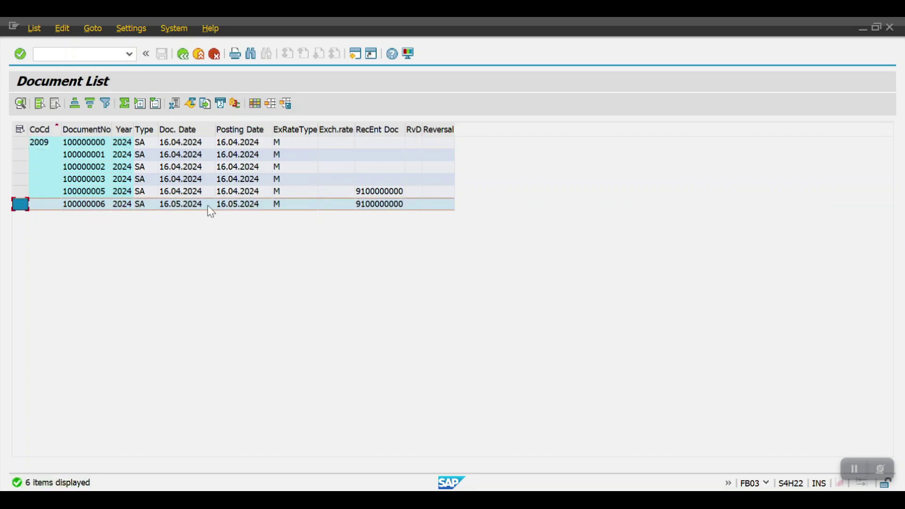
double_click(83, 203)
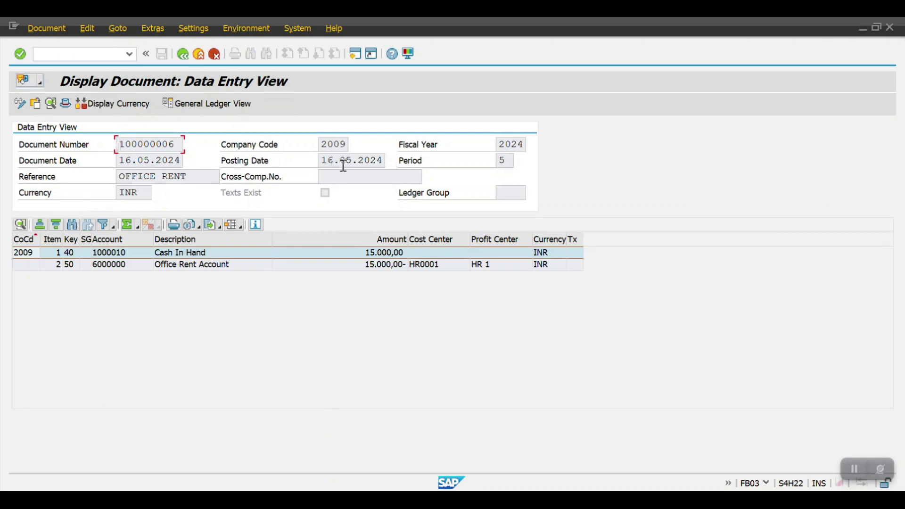
left_click(505, 160)
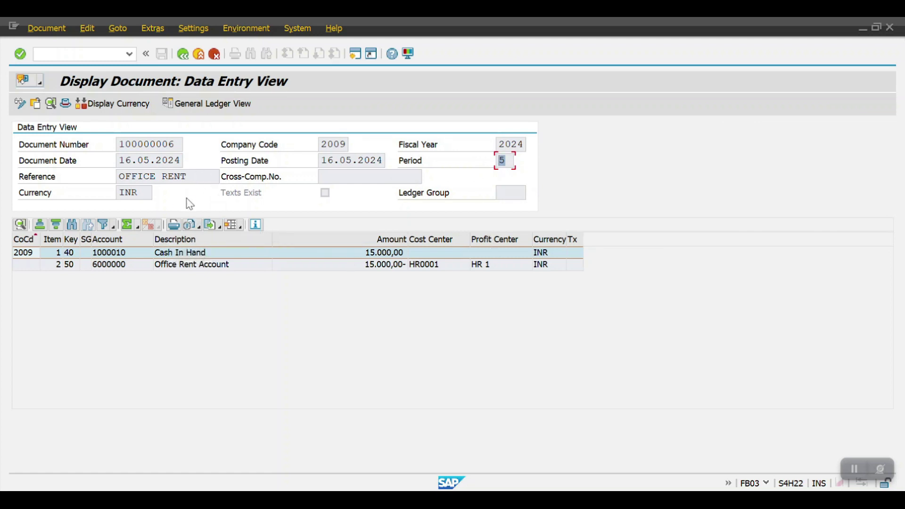